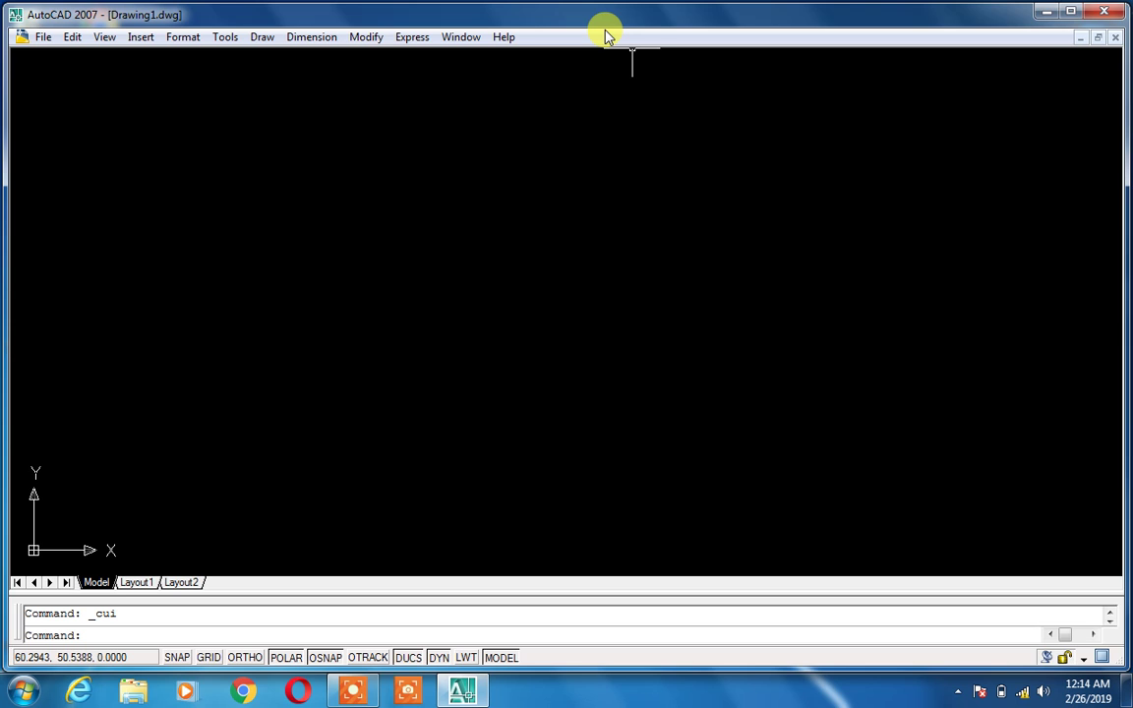
Copy the AutoCAD Classic Default workspace from the main CUI file into a new CUI file.
left_click(226, 47)
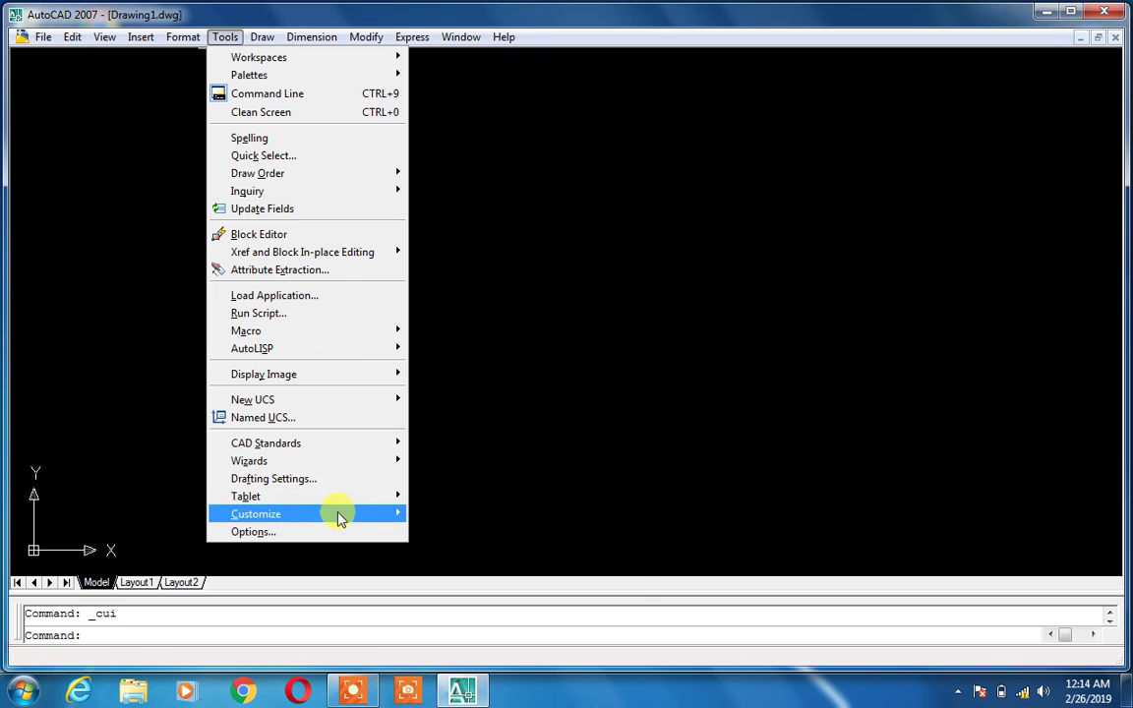
mouse_move(339, 518)
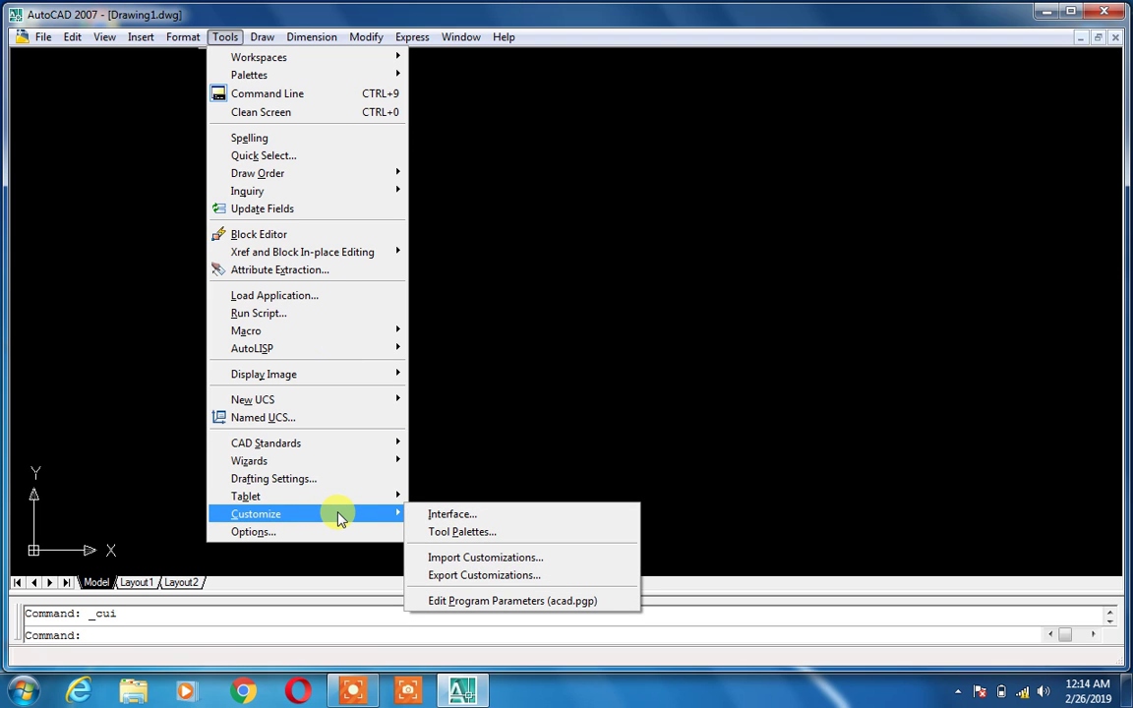
left_click(448, 516)
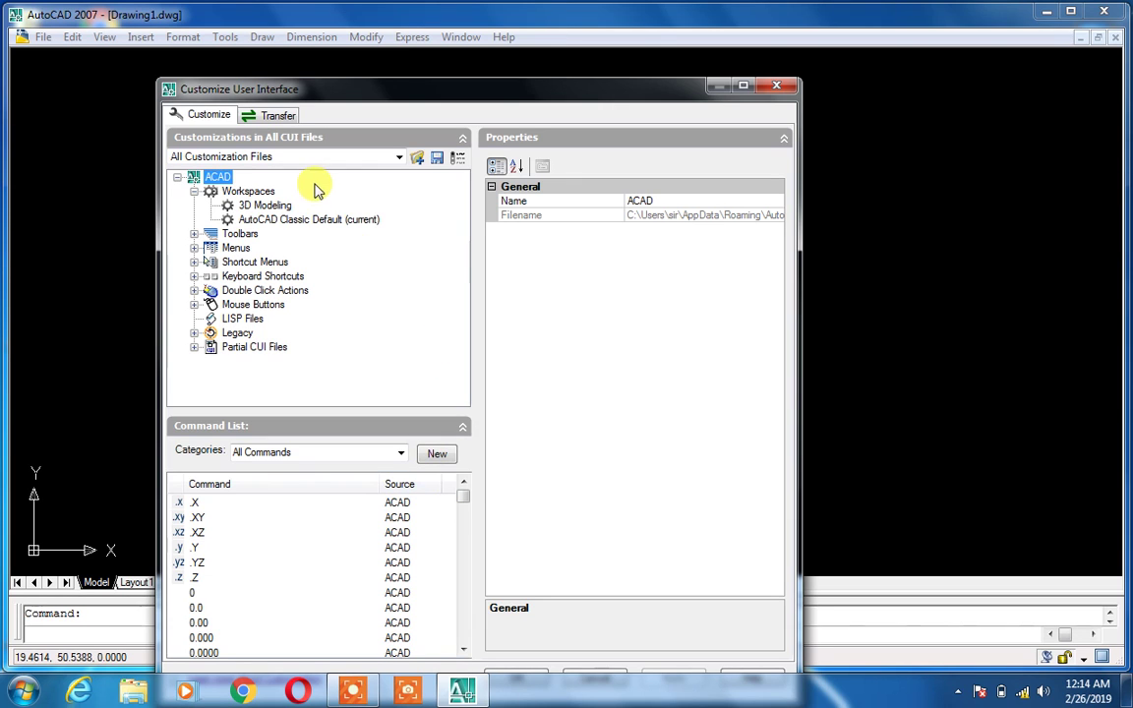
left_click(277, 116)
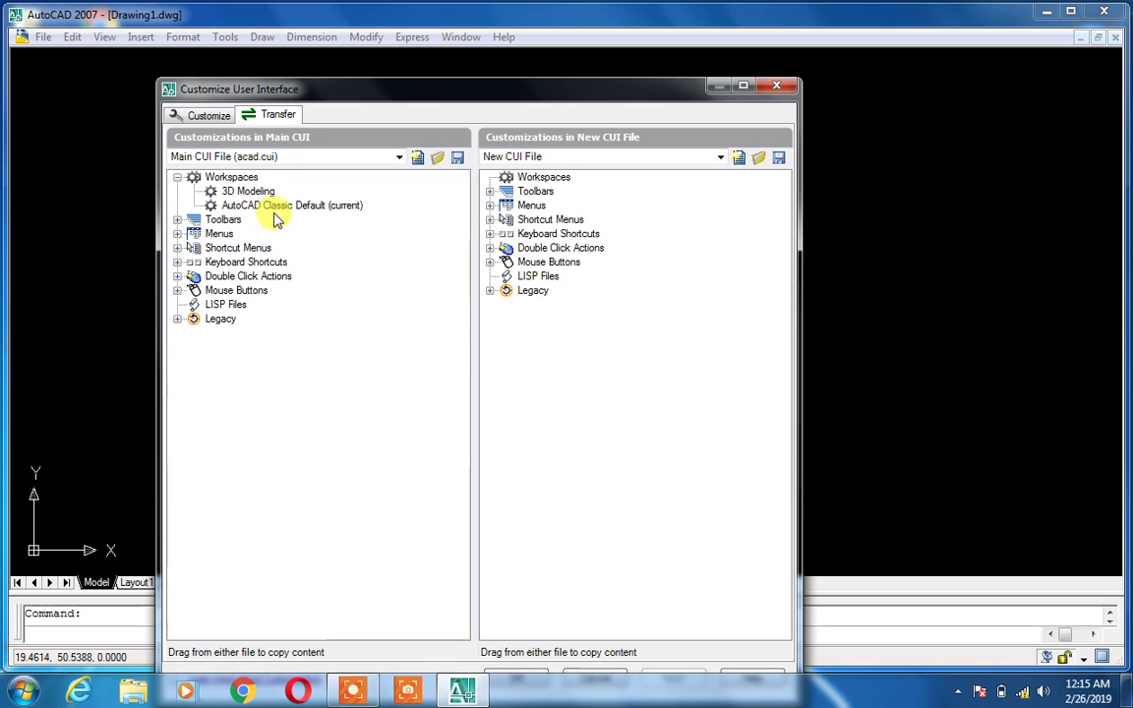
left_click_drag(315, 207, 566, 185)
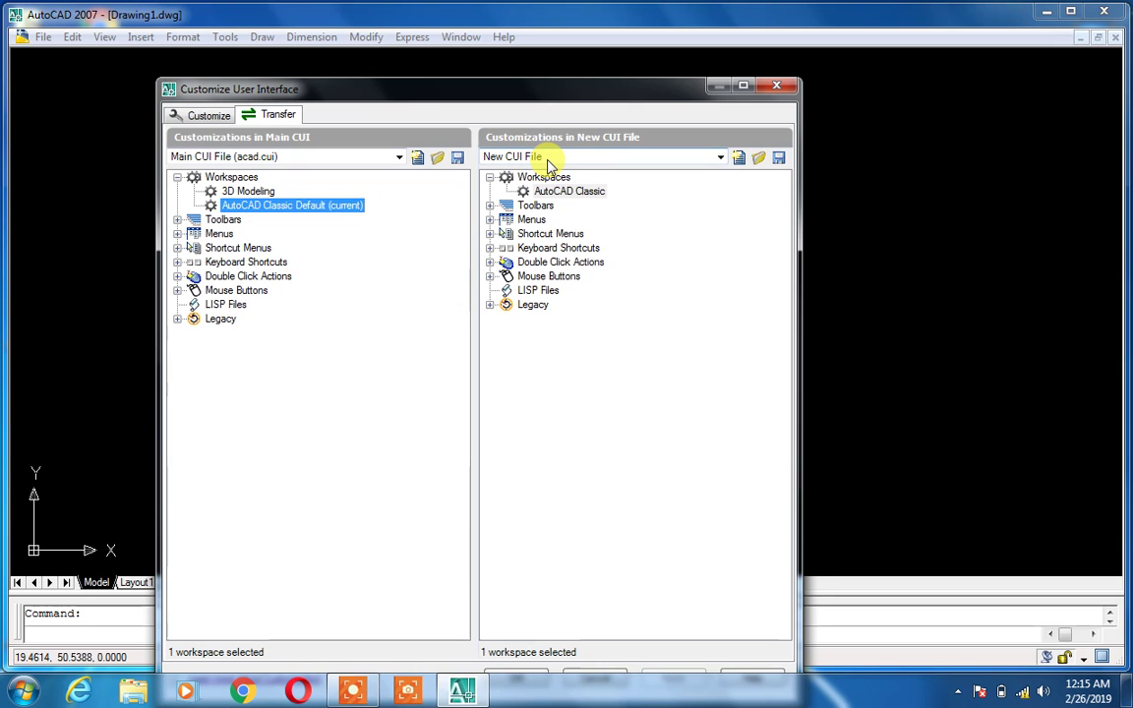
Save the new CUI file on the Desktop as commands and close the interface customization.
left_click(721, 158)
left_click(539, 218)
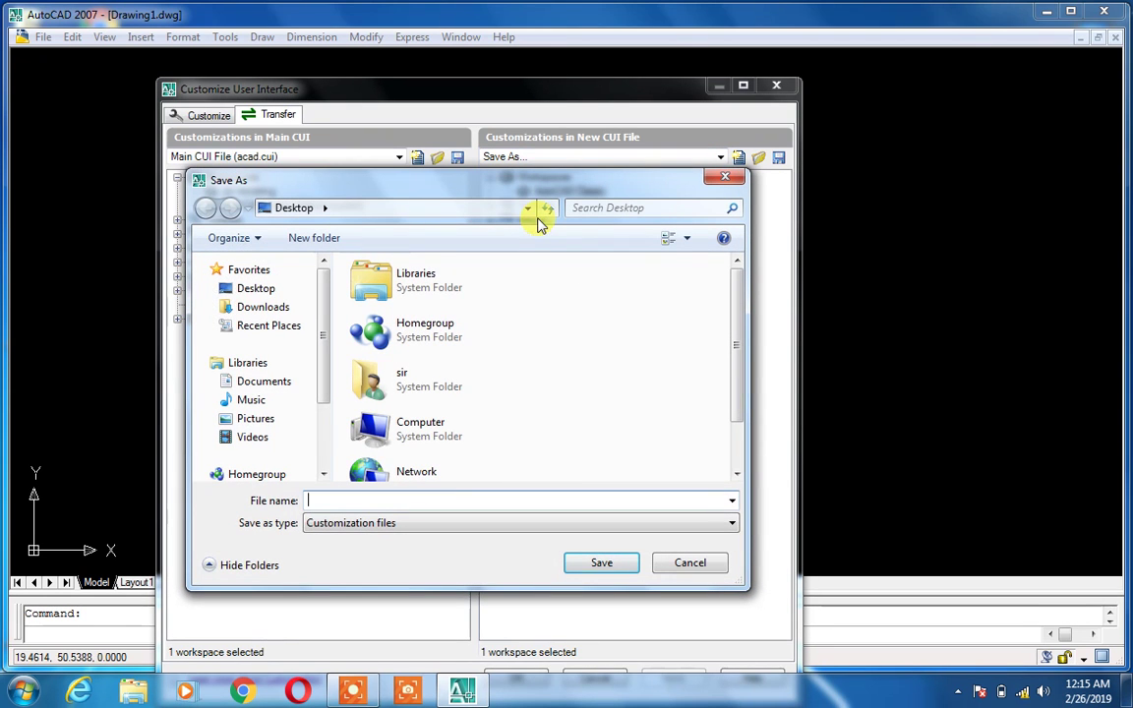
left_click(241, 288)
left_click(374, 508)
type("commands")
left_click(600, 563)
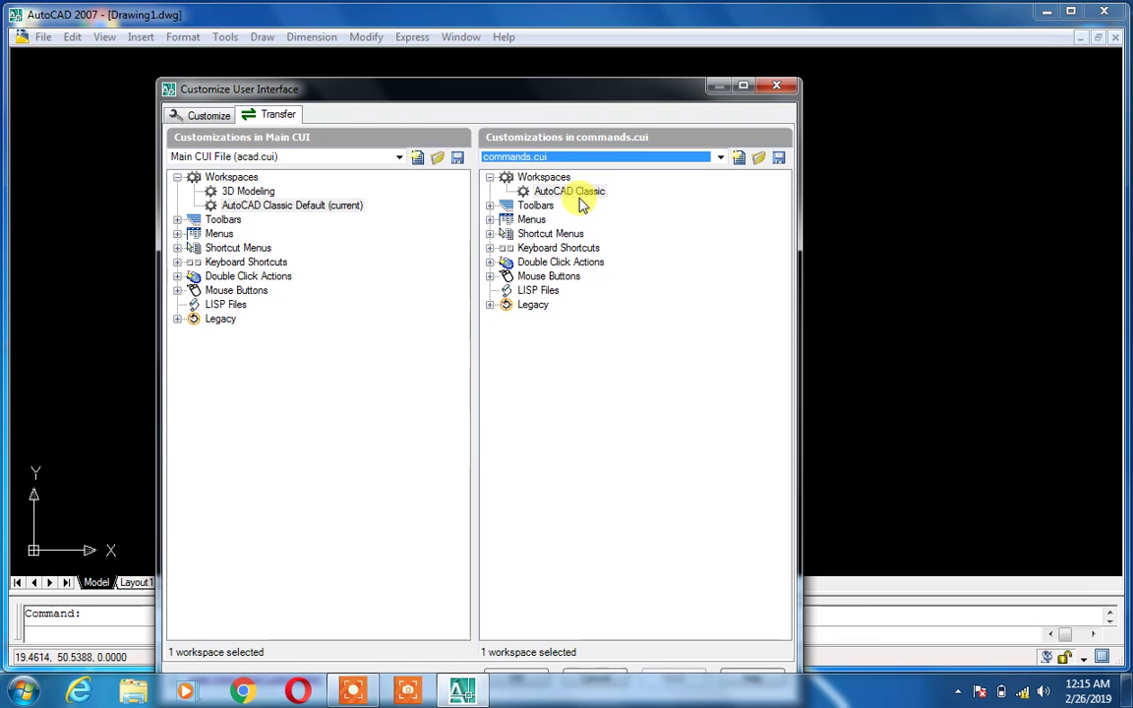
left_click(780, 89)
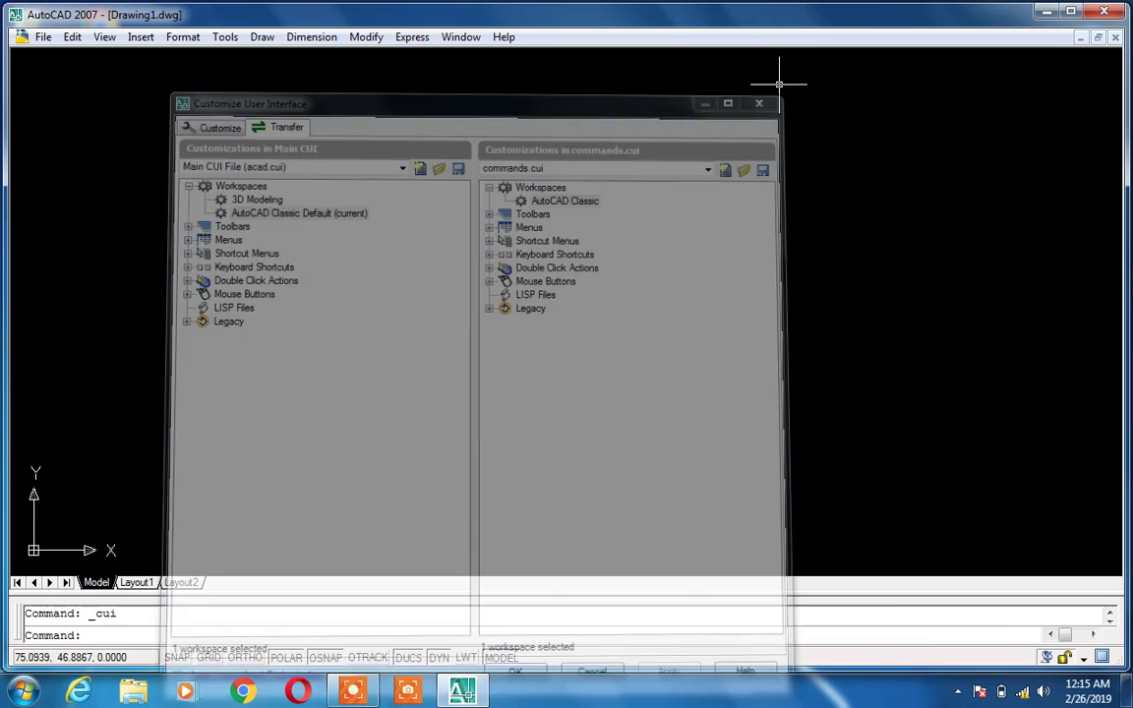
Switch to the Windows desktop, move the commands file icon to an empty area, and return to AutoCAD.
left_click(1045, 20)
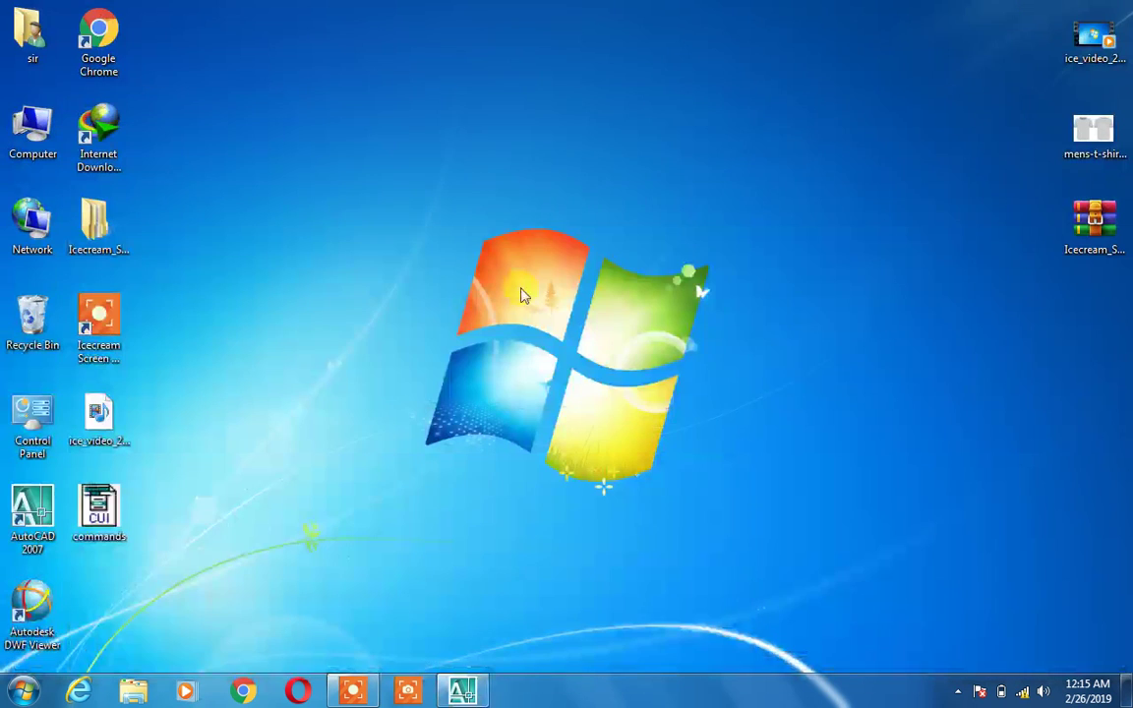
left_click_drag(99, 505, 465, 152)
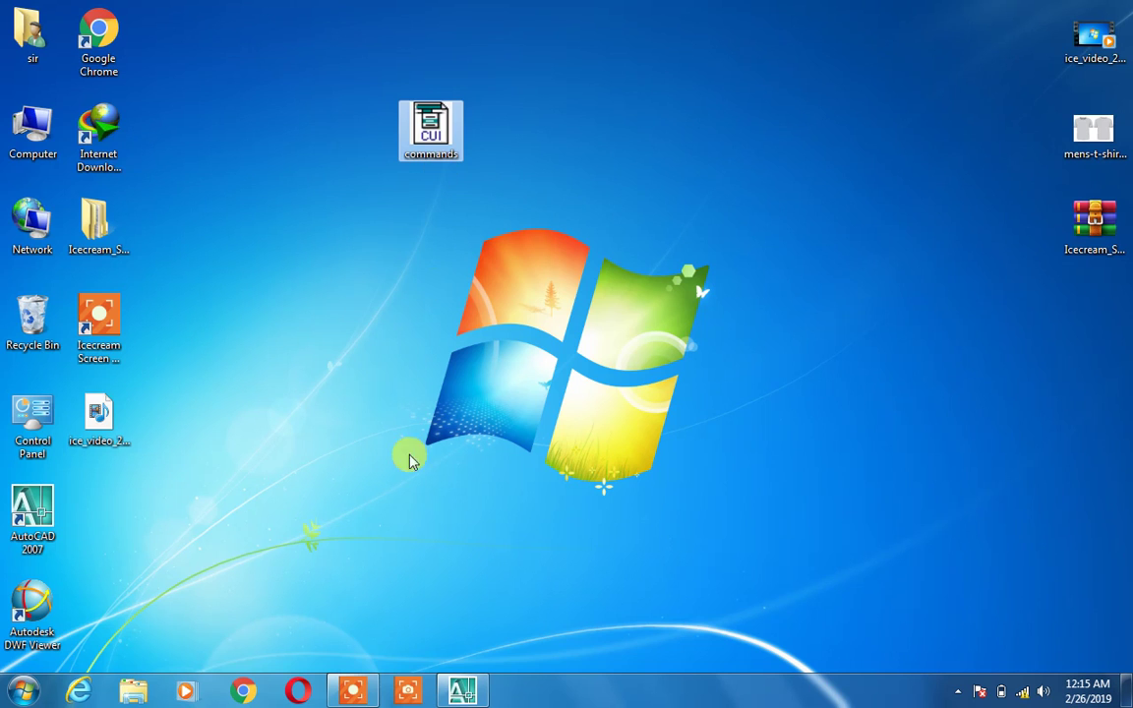
left_click(461, 692)
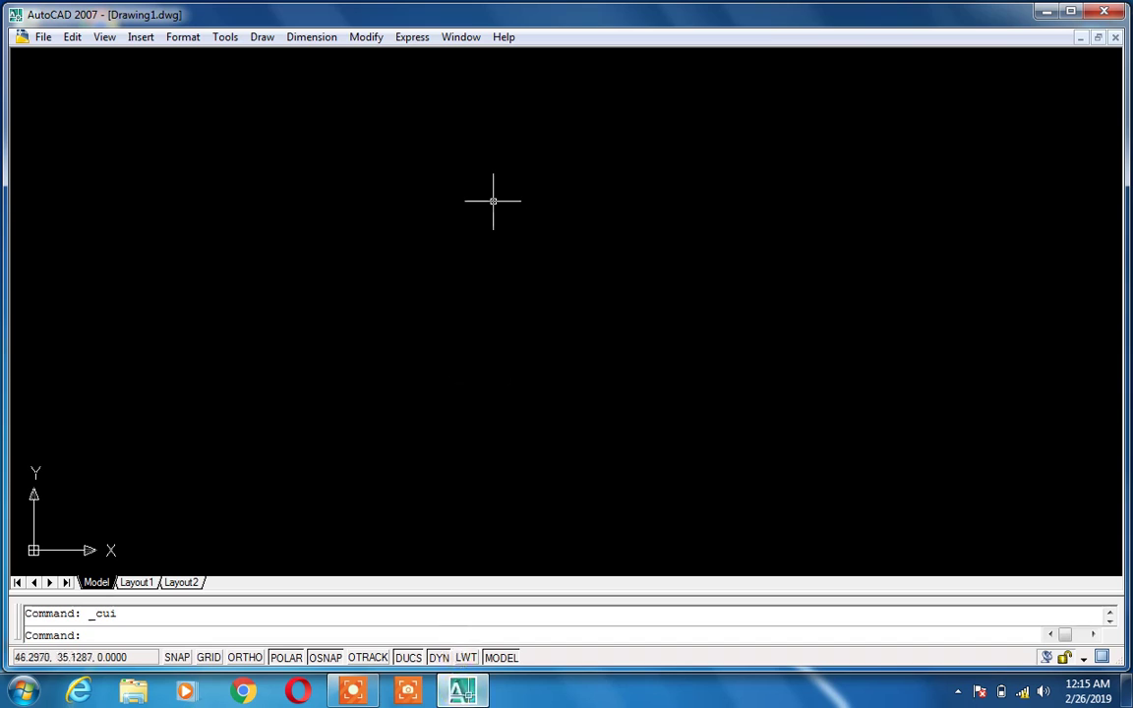
Load the commands customization file from the Desktop into the interface customization and accept the changes.
left_click(226, 37)
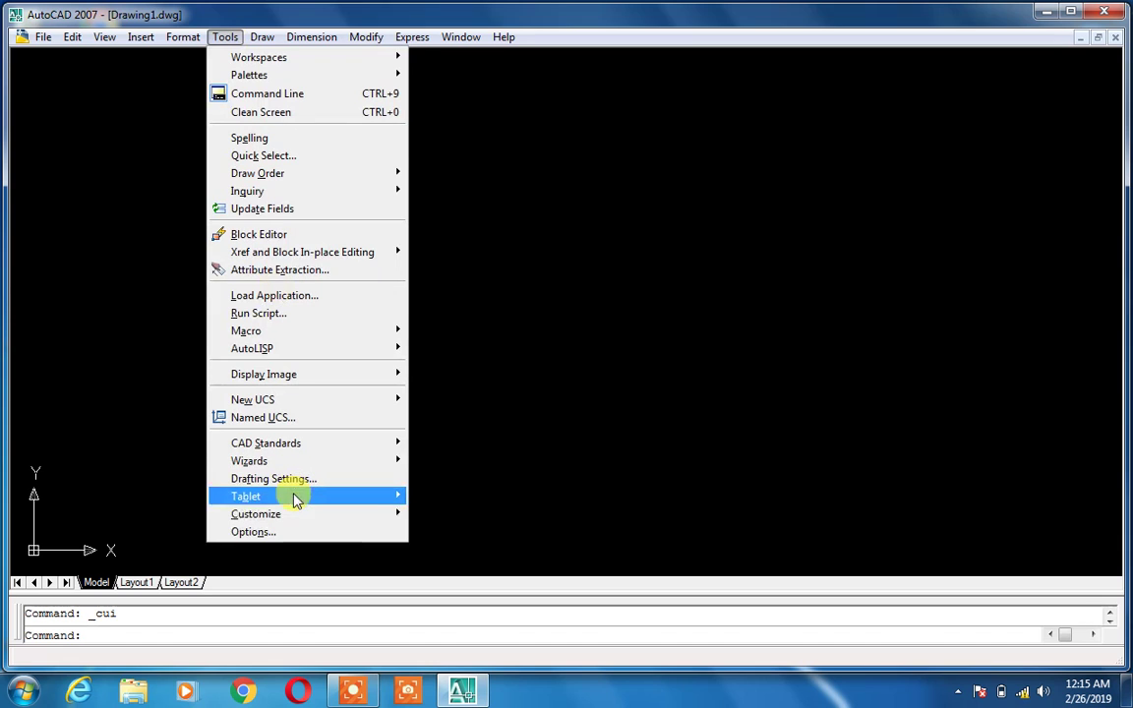
mouse_move(314, 513)
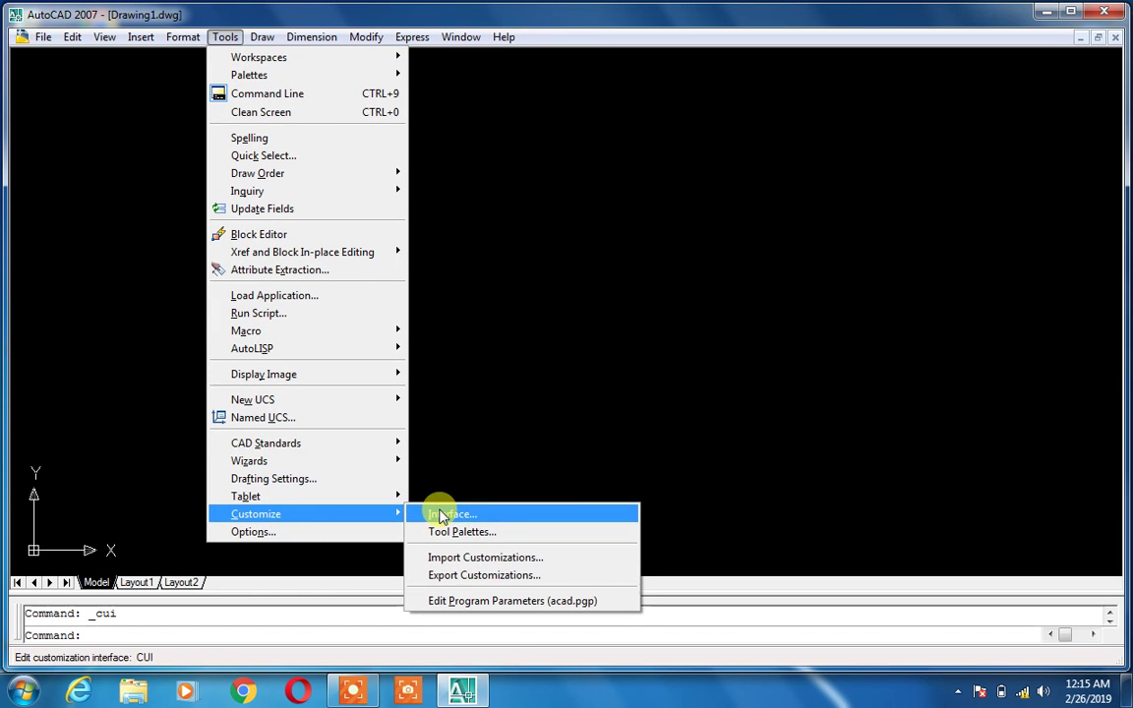
left_click(441, 515)
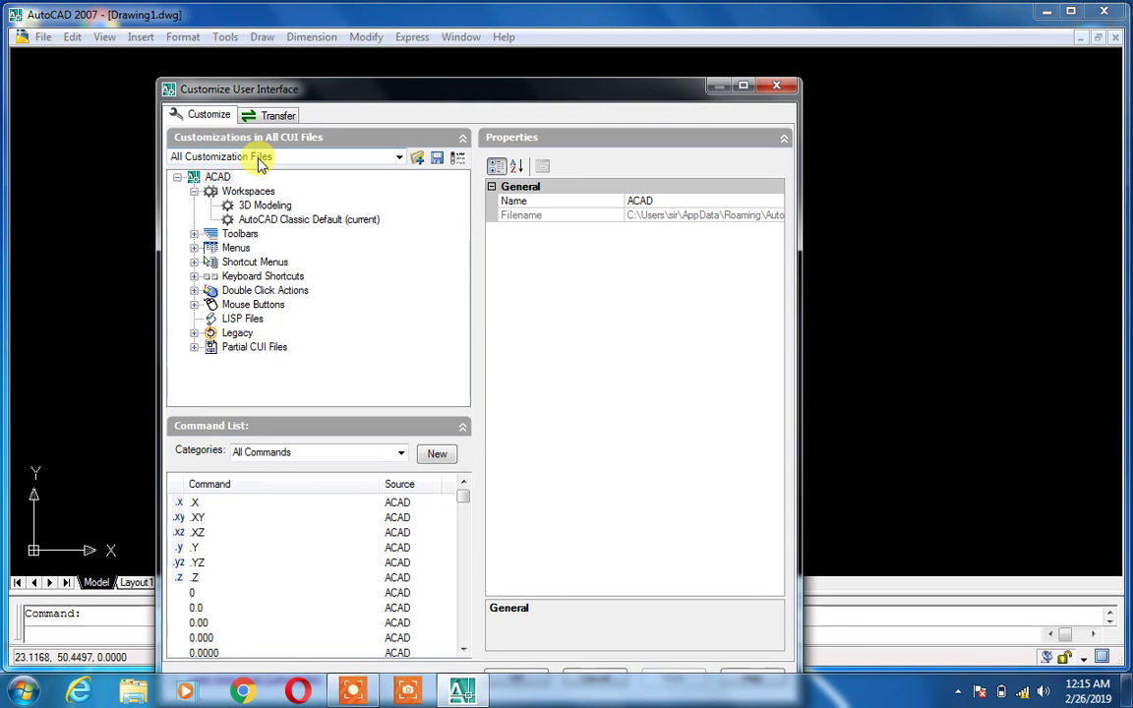
left_click(261, 157)
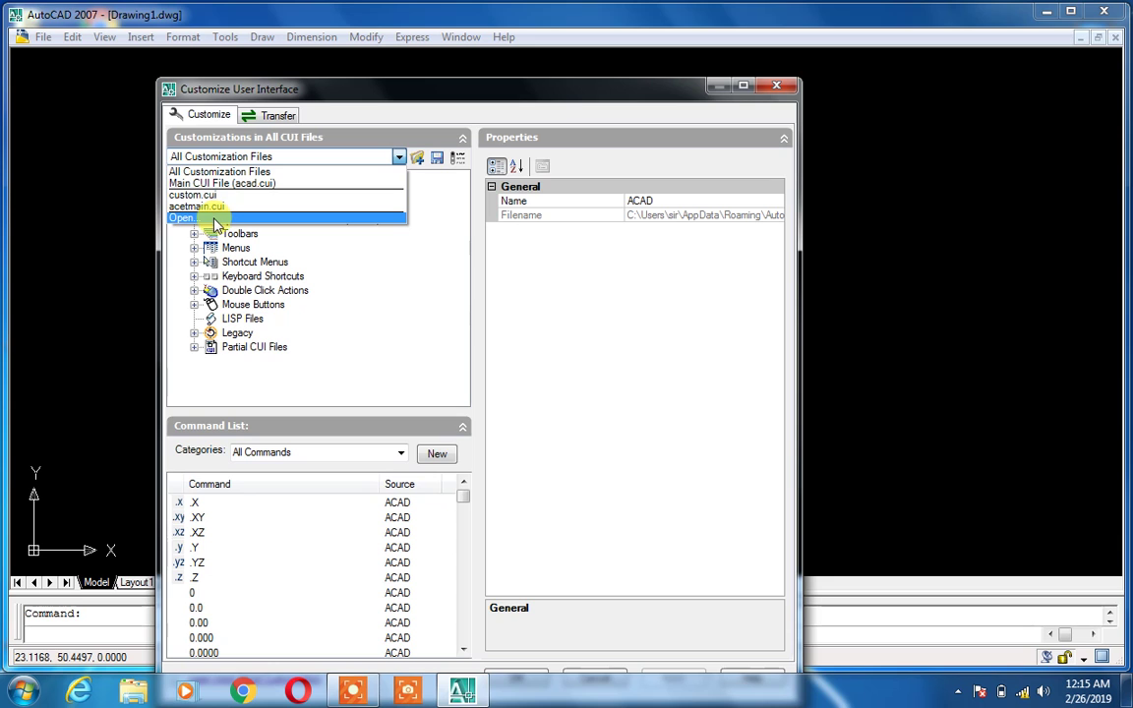
left_click(214, 220)
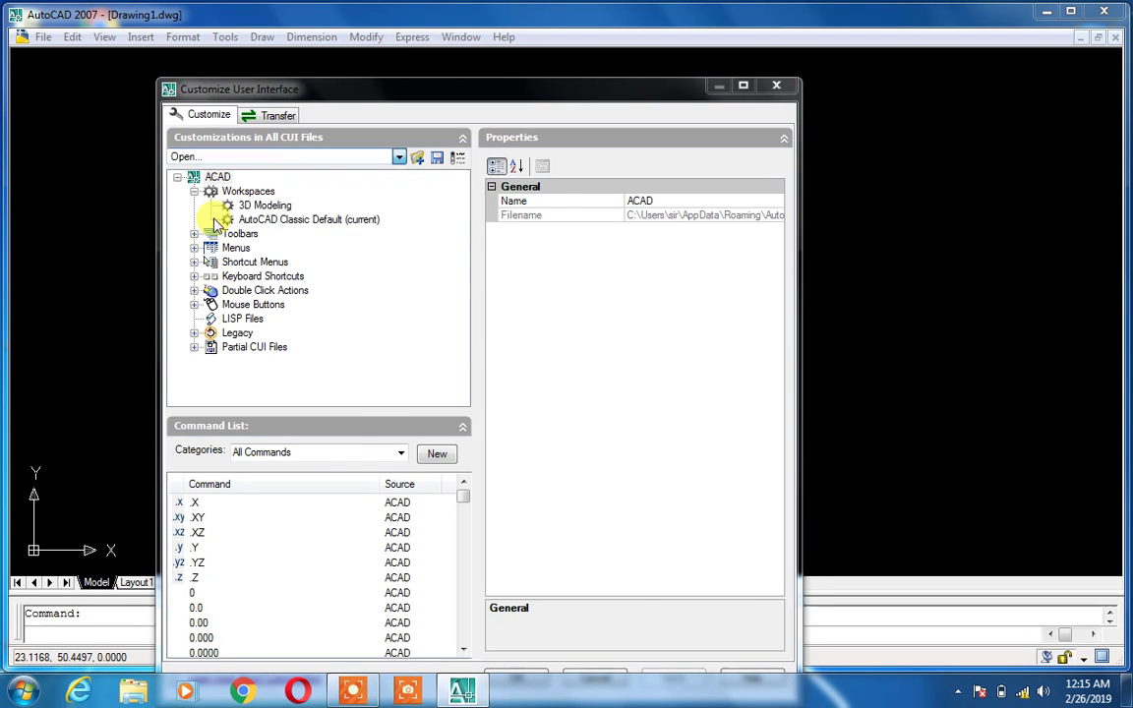
left_click(251, 290)
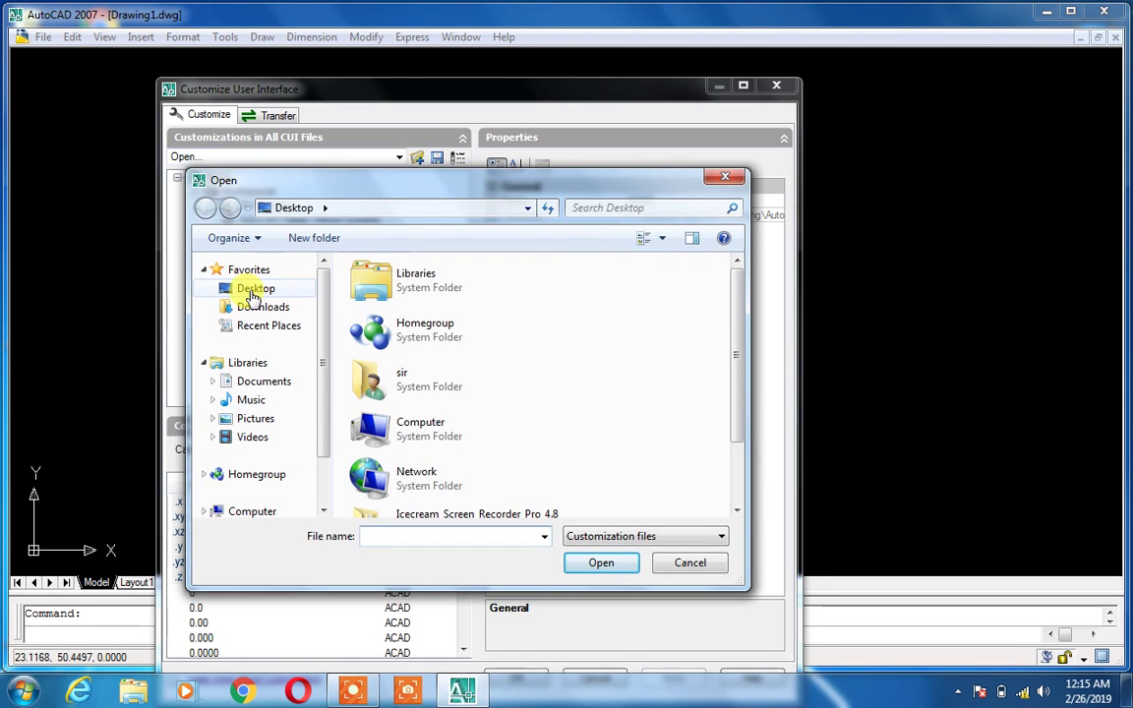
left_click_drag(736, 321, 754, 445)
left_click(510, 508)
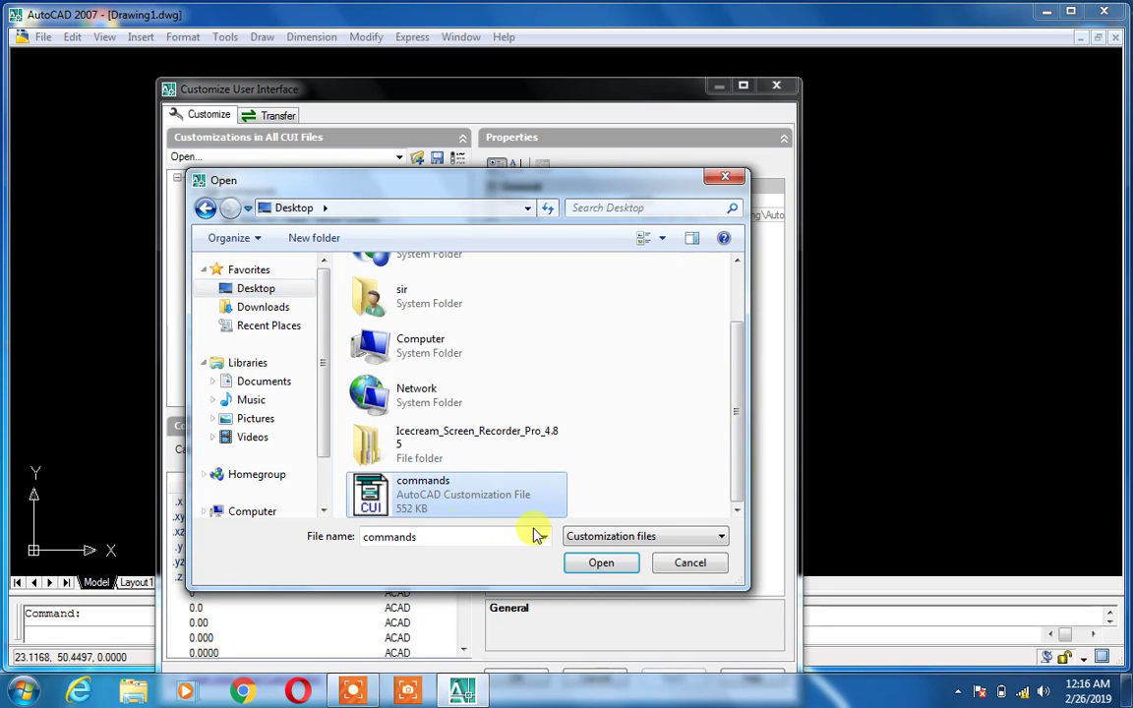
left_click(601, 563)
left_click(488, 396)
left_click(531, 370)
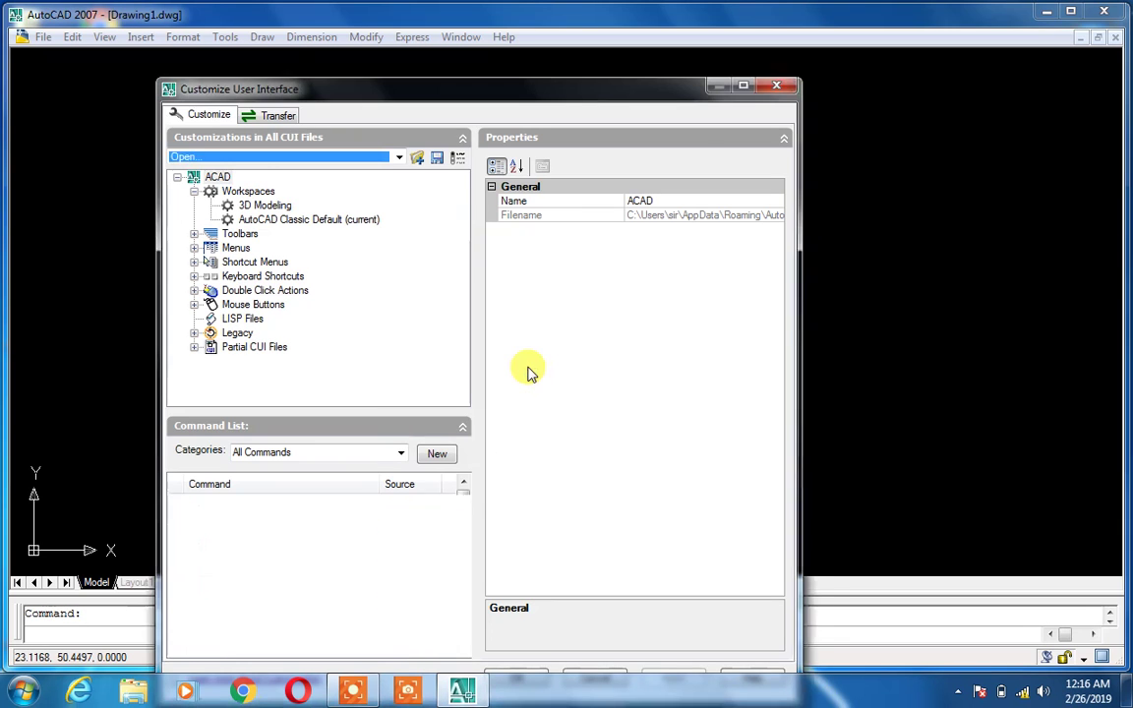
left_click_drag(587, 91, 595, 16)
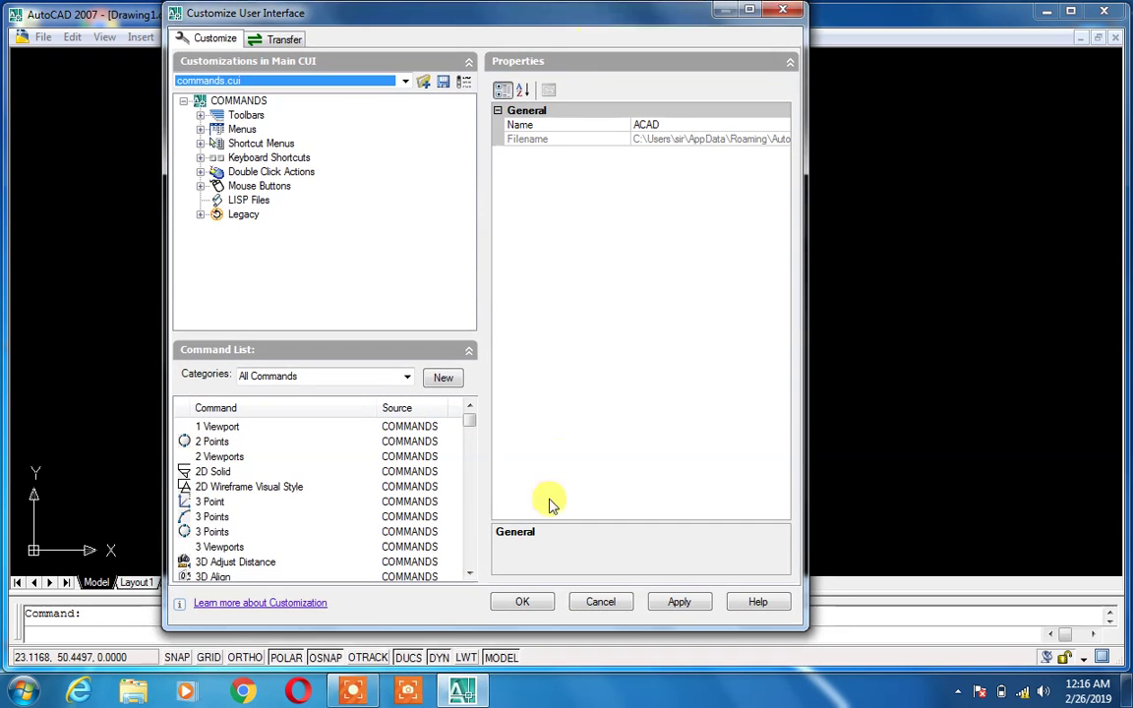
left_click(525, 603)
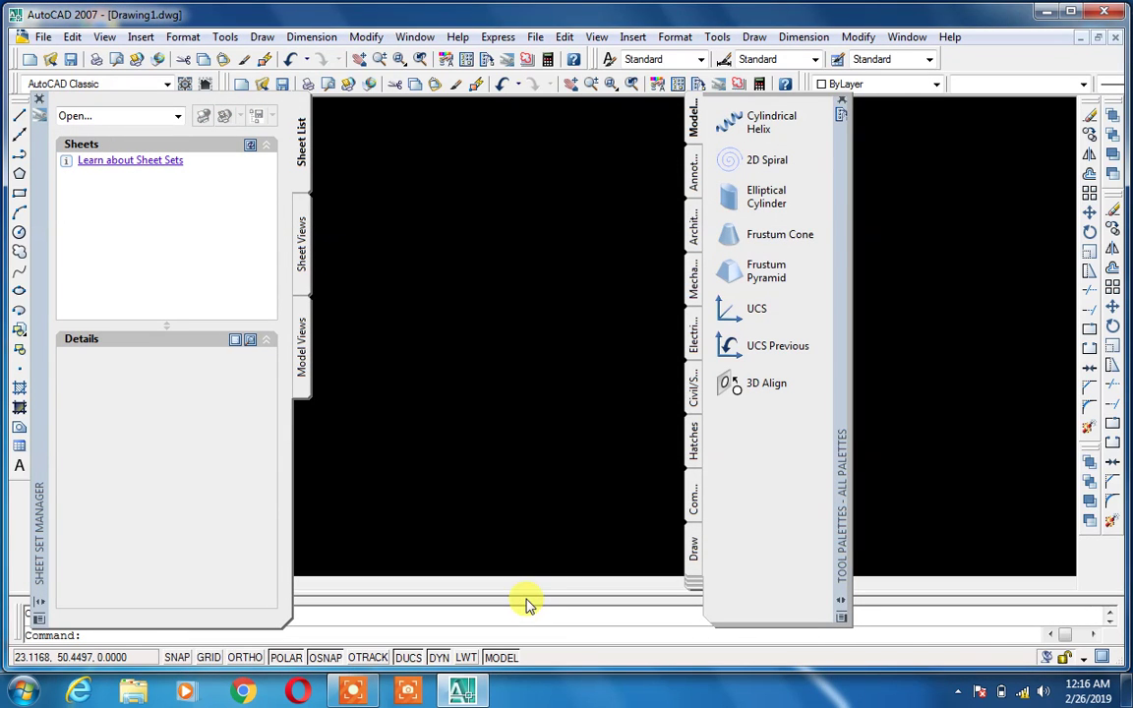
Close the Sheet Set Manager, the tool palettes, and the duplicate Modify, Draw Order and Draw toolbars.
left_click(39, 99)
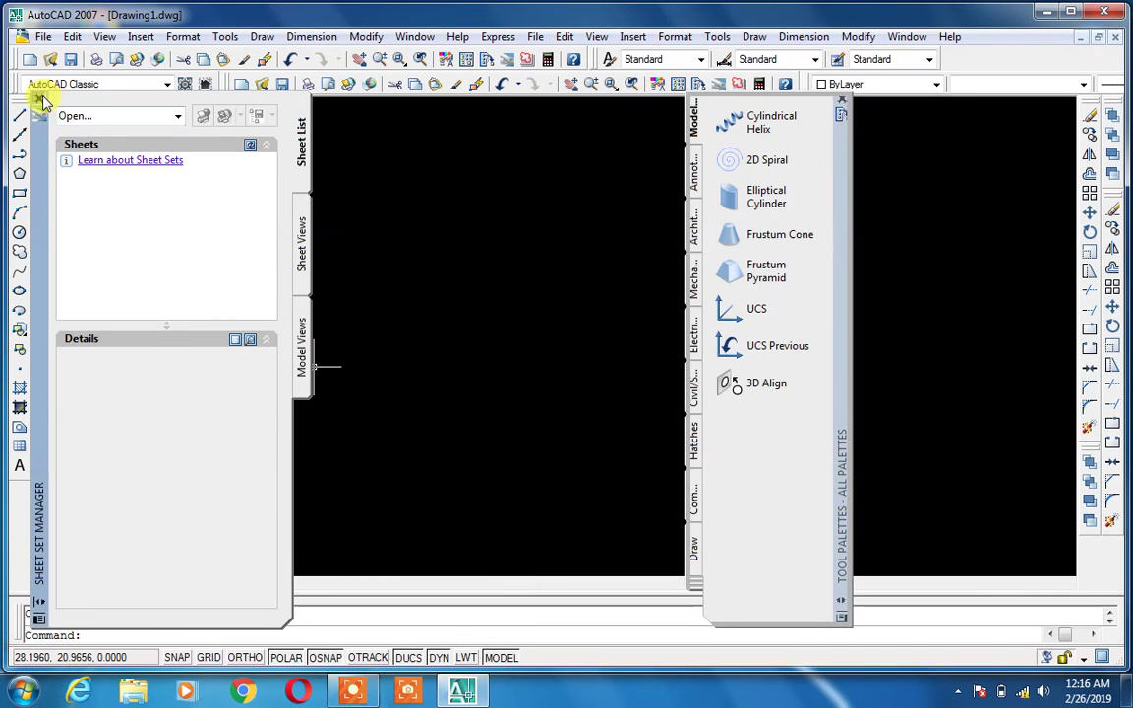
left_click(841, 110)
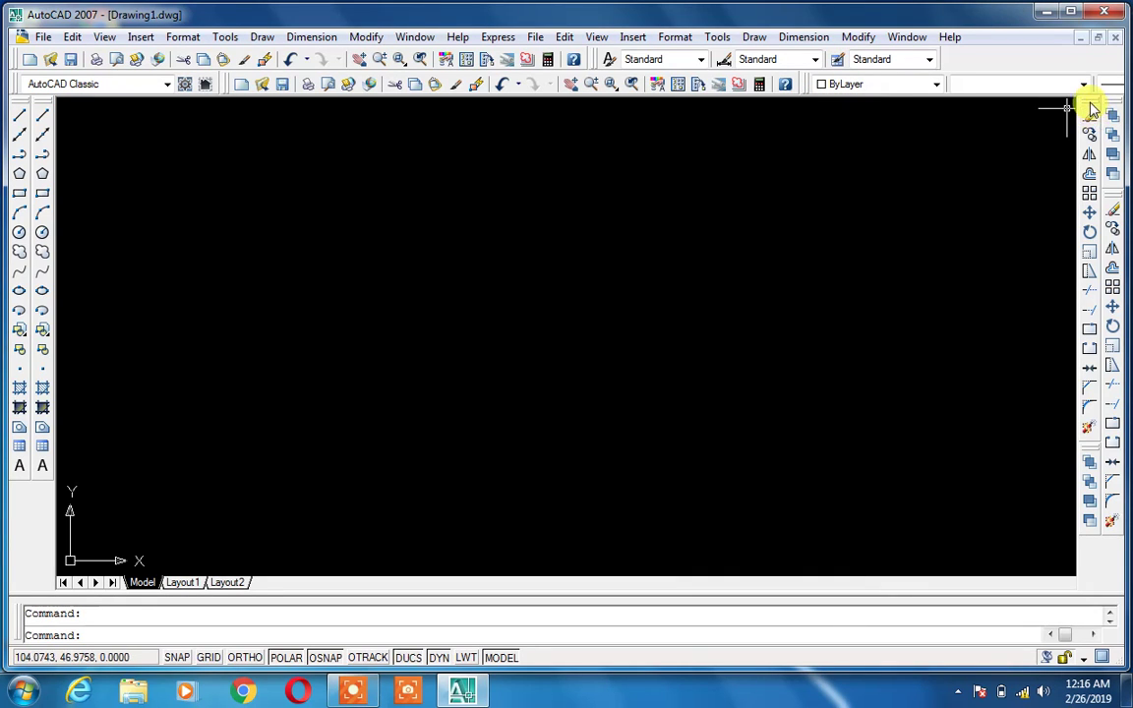
left_click_drag(856, 201, 855, 197)
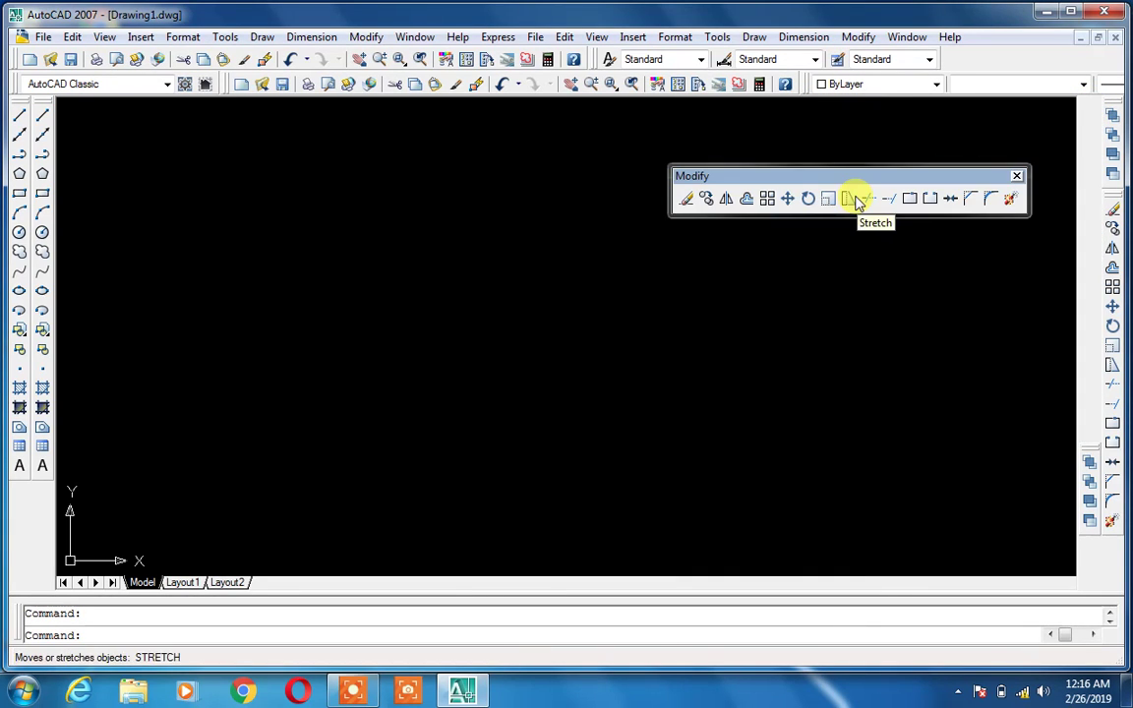
left_click(1017, 178)
mouse_move(1090, 451)
left_mouse_down()
mouse_move(1002, 463)
mouse_move(805, 445)
mouse_move(792, 389)
mouse_move(792, 421)
left_mouse_up()
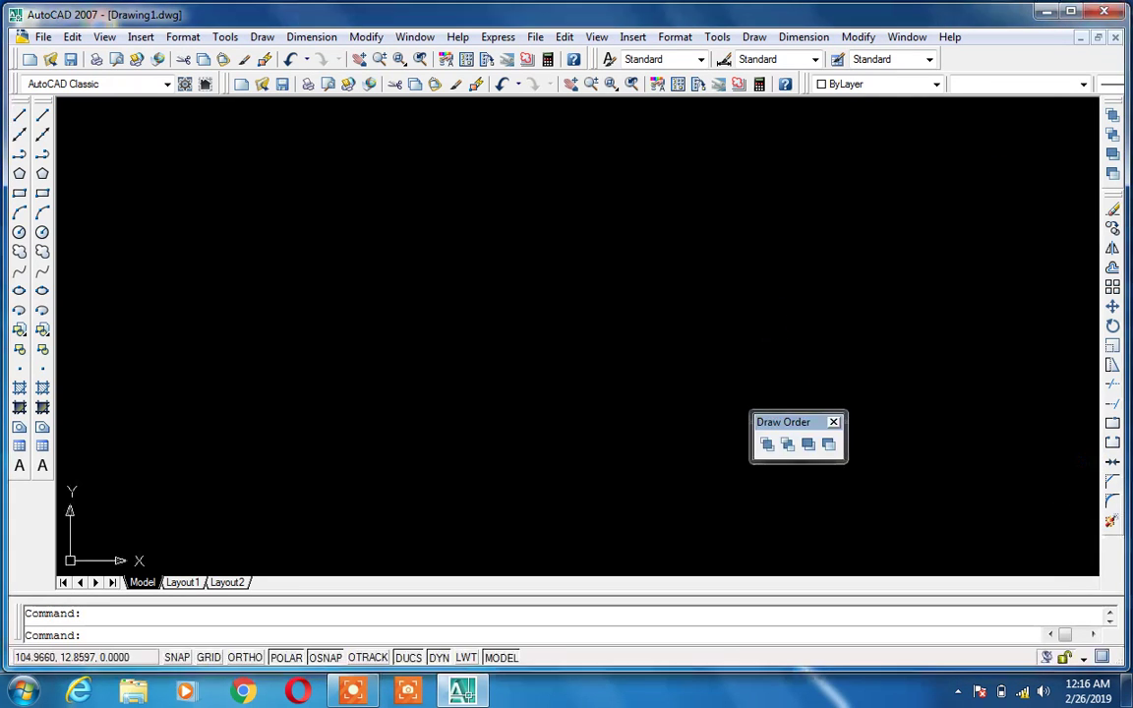
left_click(833, 422)
left_click_drag(41, 98, 380, 317)
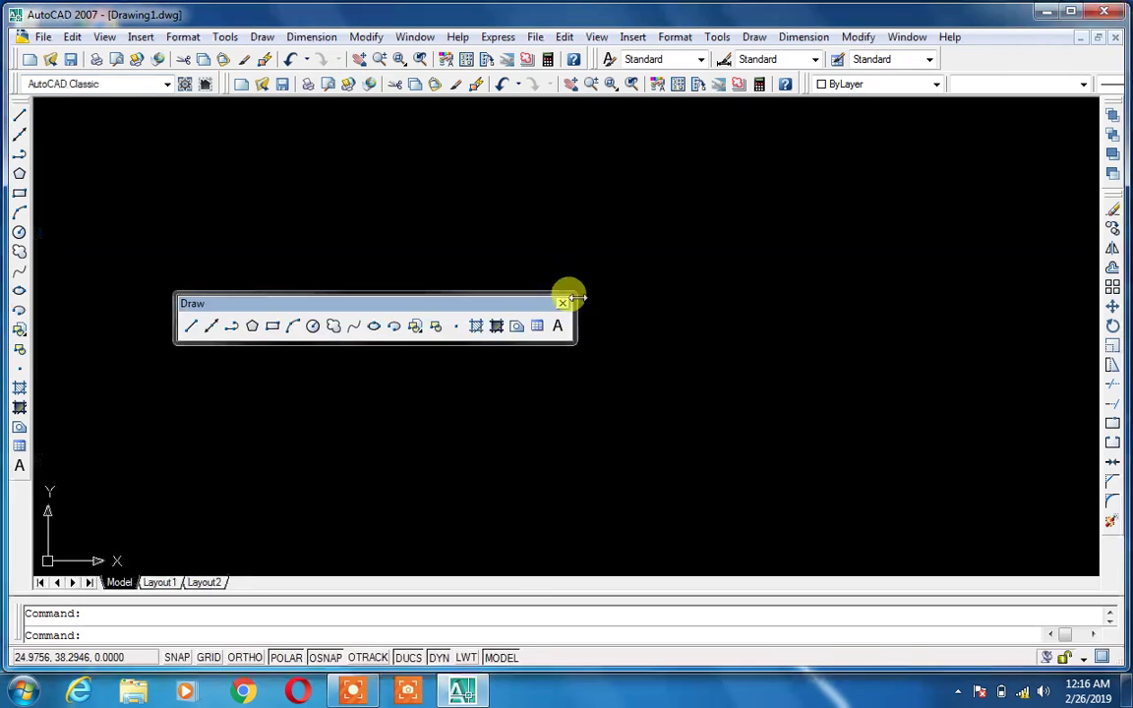
left_click(561, 302)
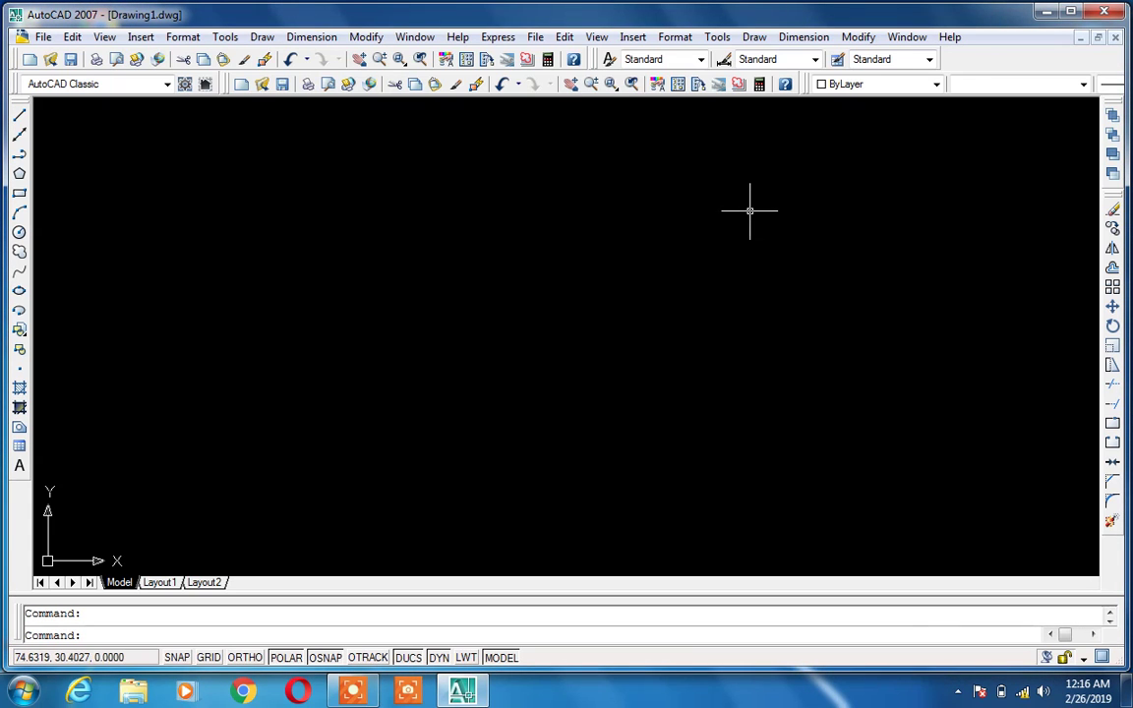
right_click(575, 75)
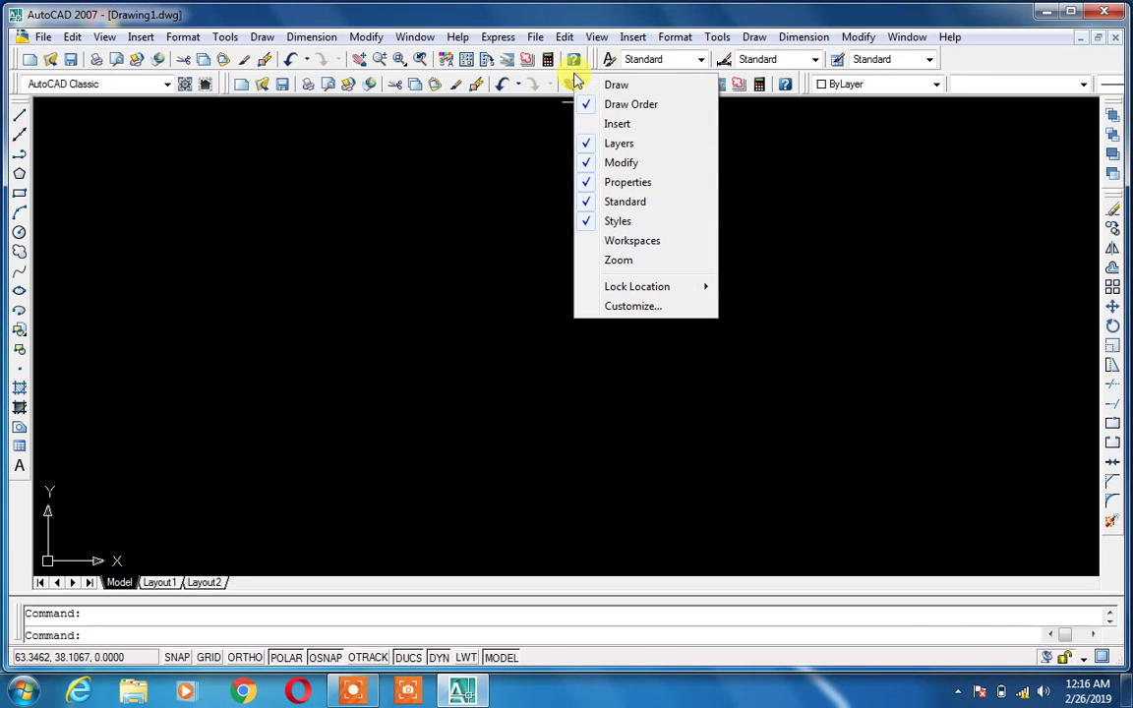
right_click(504, 62)
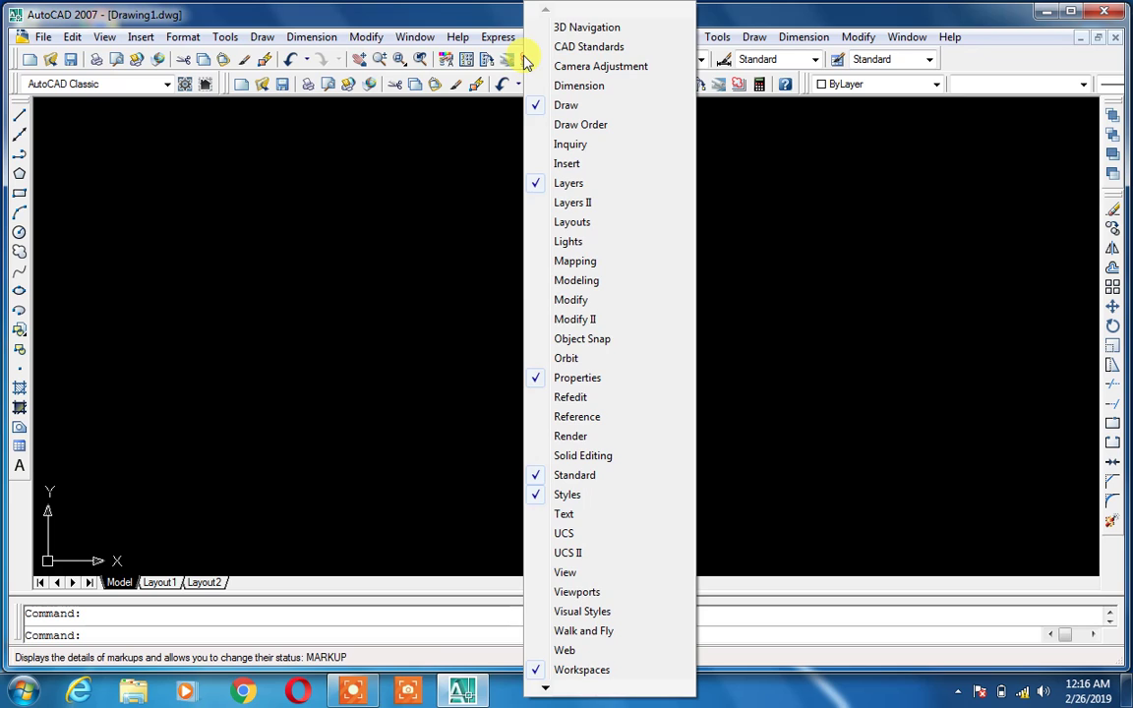
right_click(504, 57)
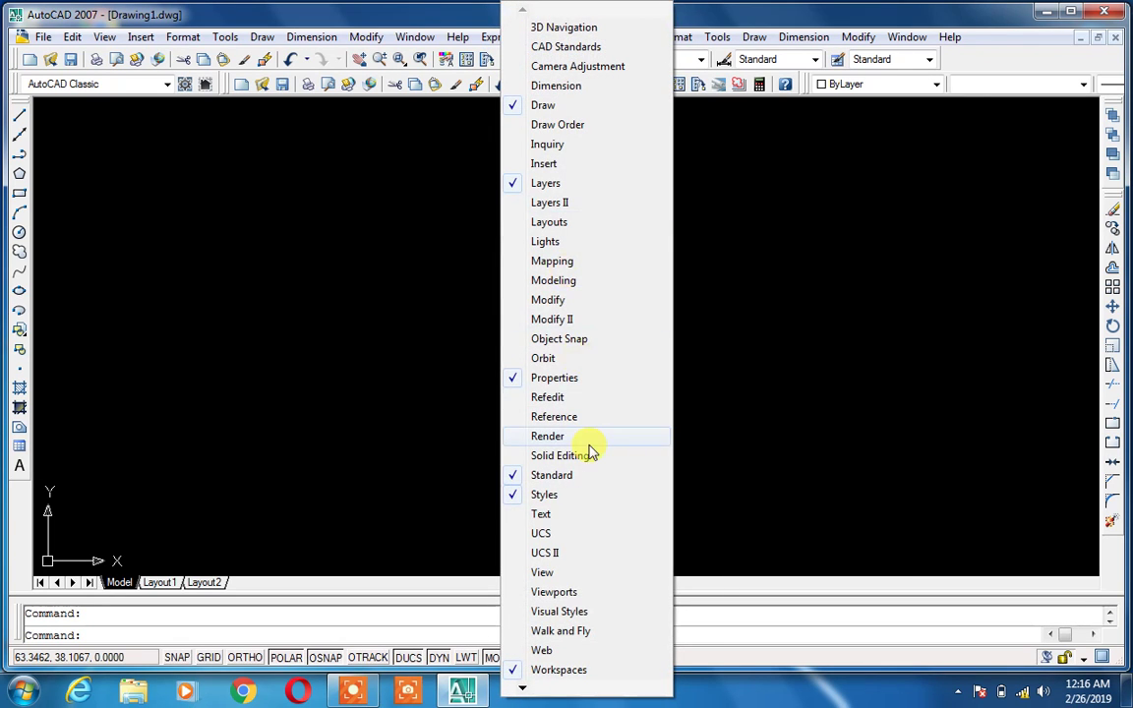
left_click(319, 298)
left_click(342, 296)
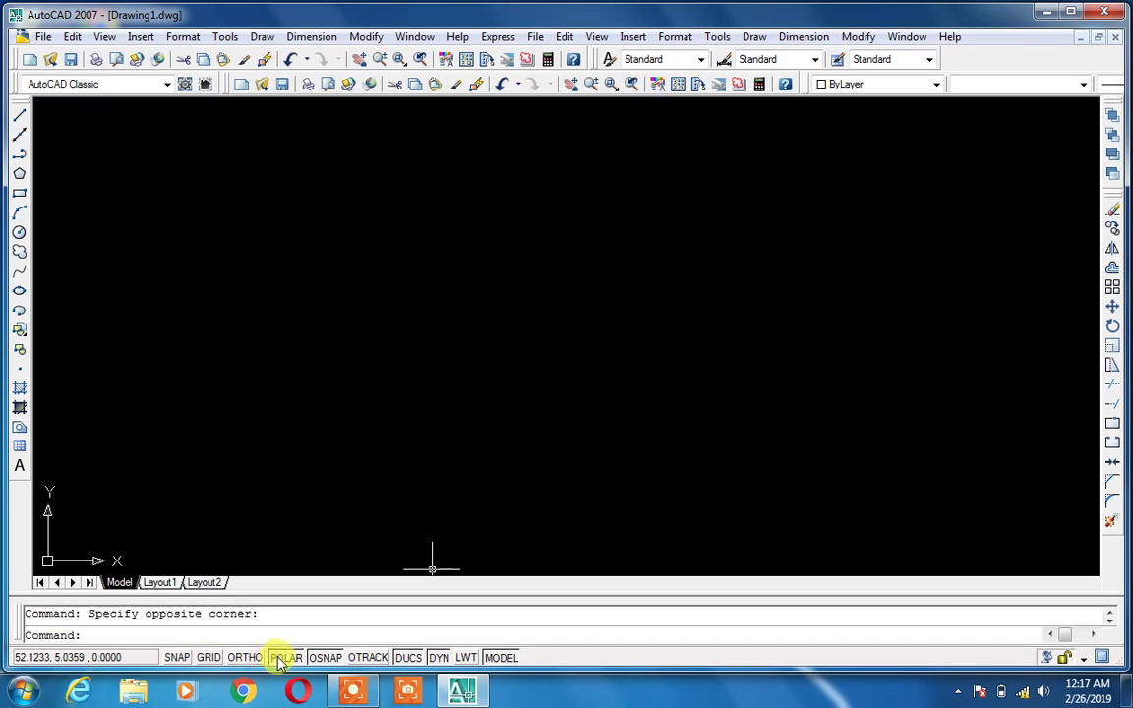
left_click(380, 658)
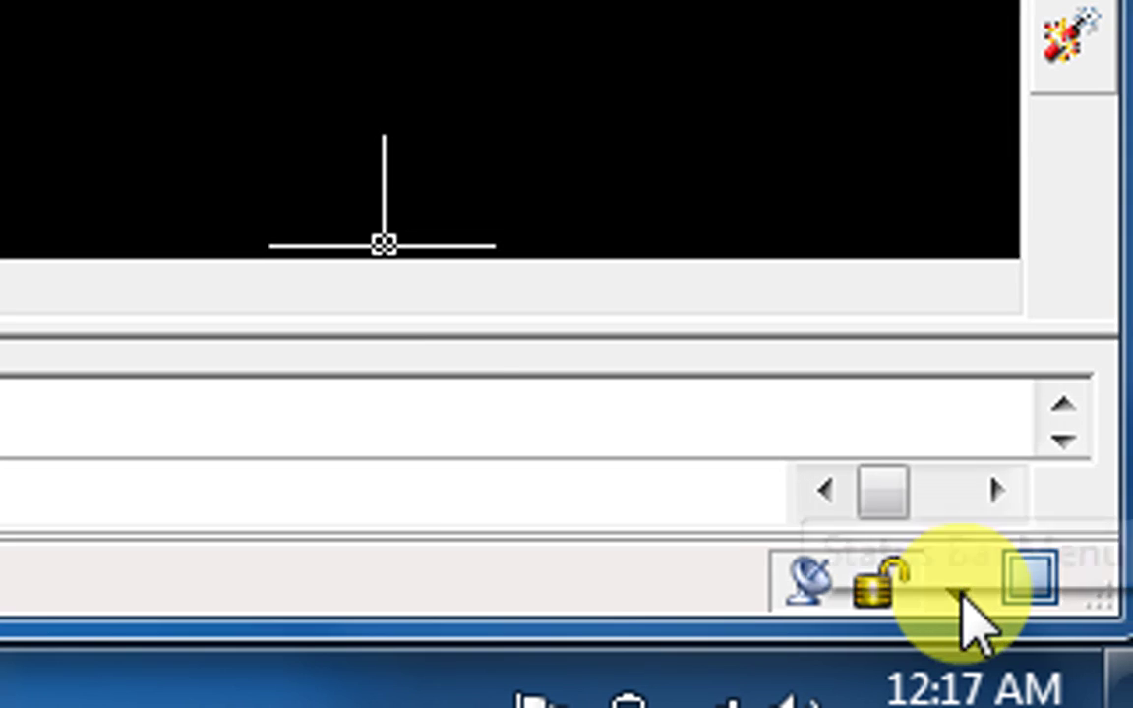
Hide the Snap toggle from the status bar.
left_click(964, 597)
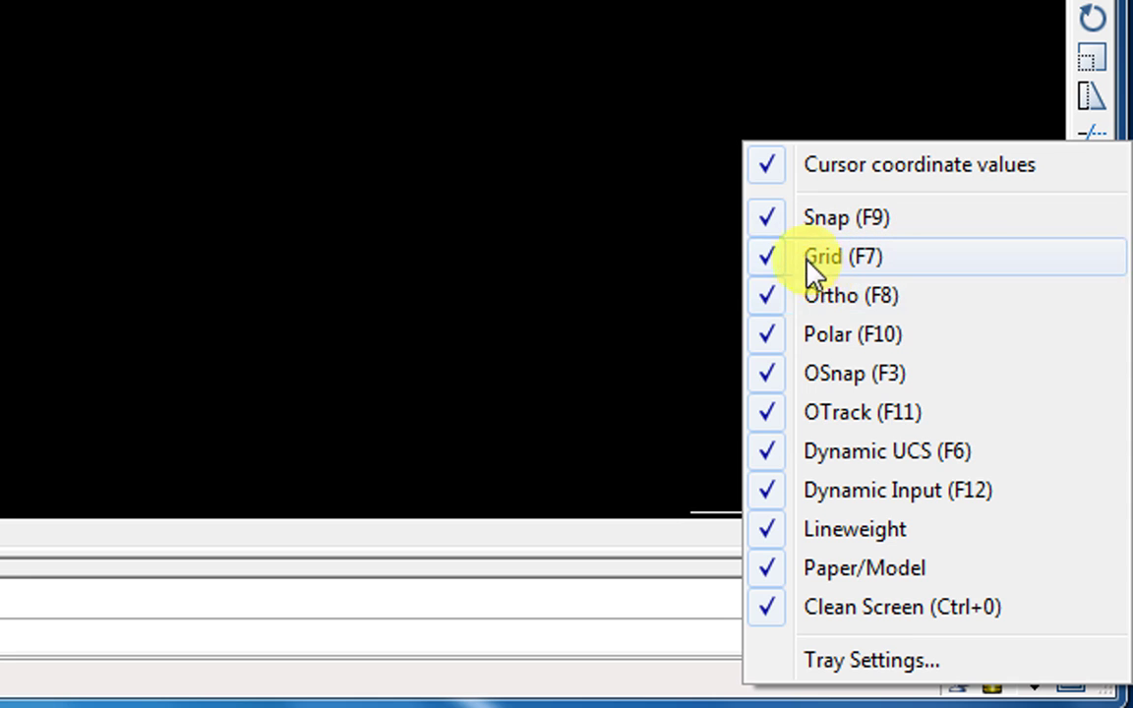
left_click(772, 221)
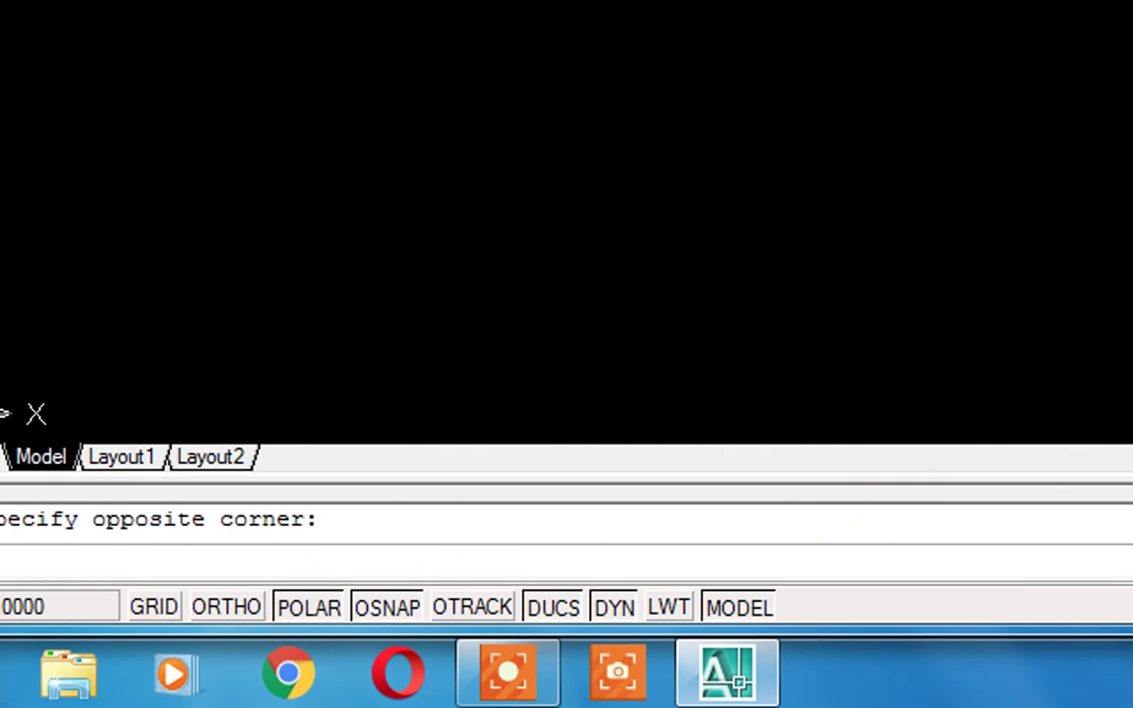
Hide the Grid, Ortho, Polar and OSnap toggles from the status bar.
left_click(1033, 606)
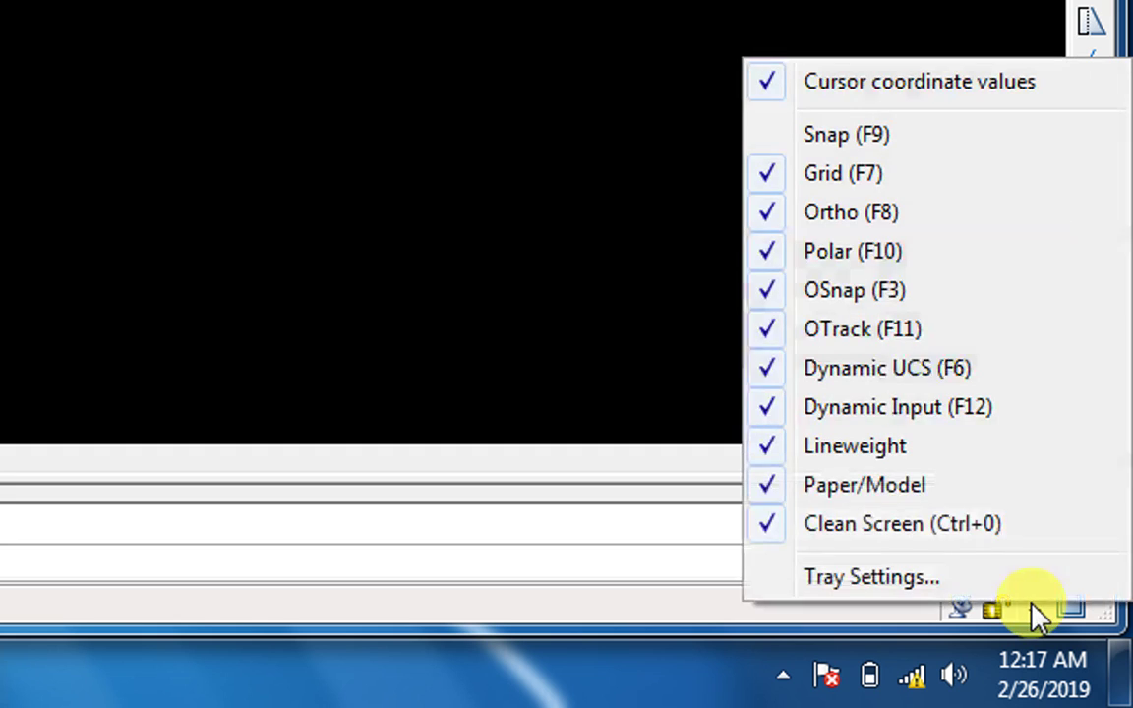
left_click(772, 175)
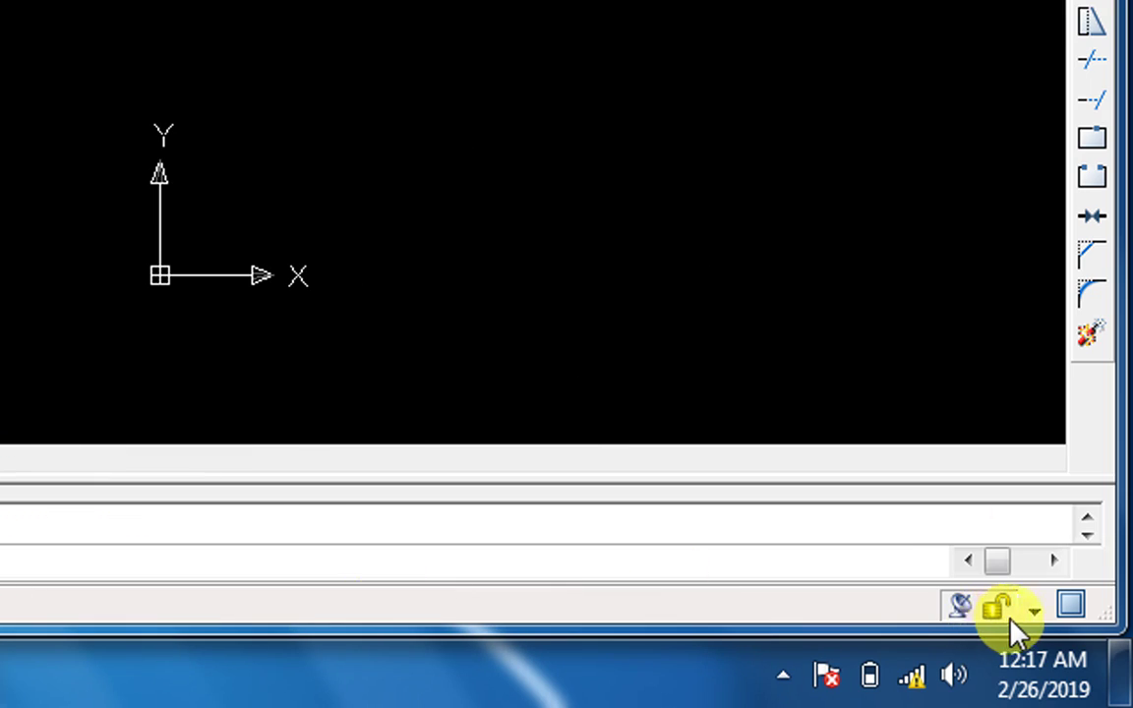
left_click(1026, 615)
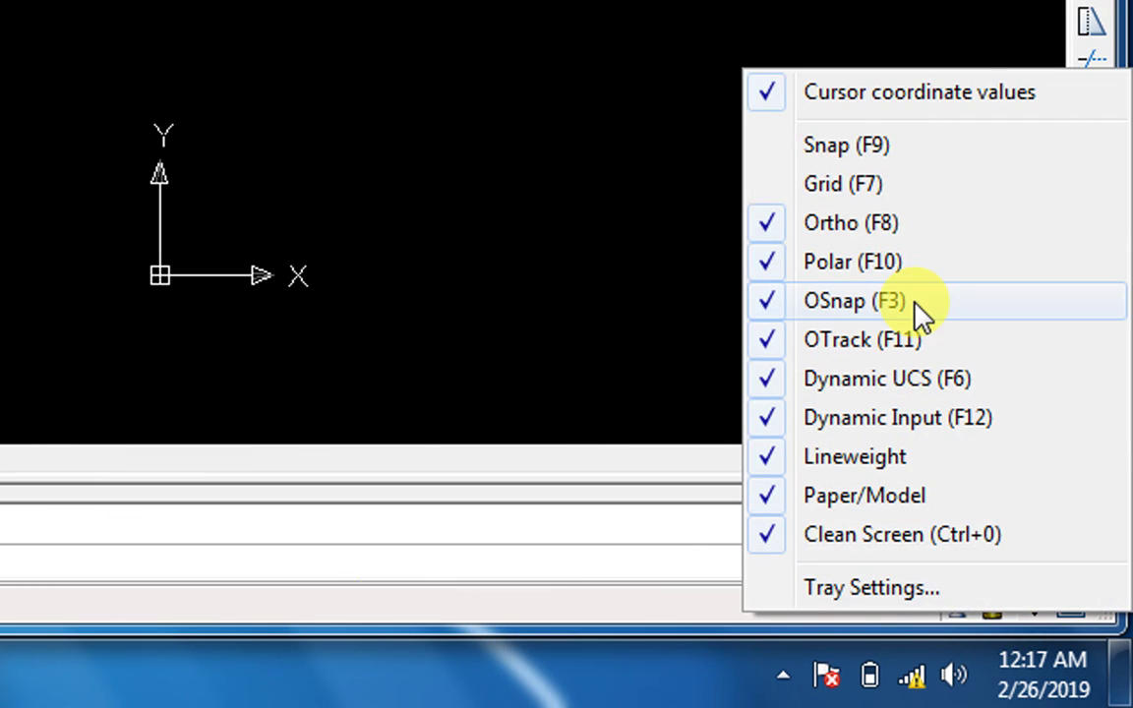
left_click(873, 227)
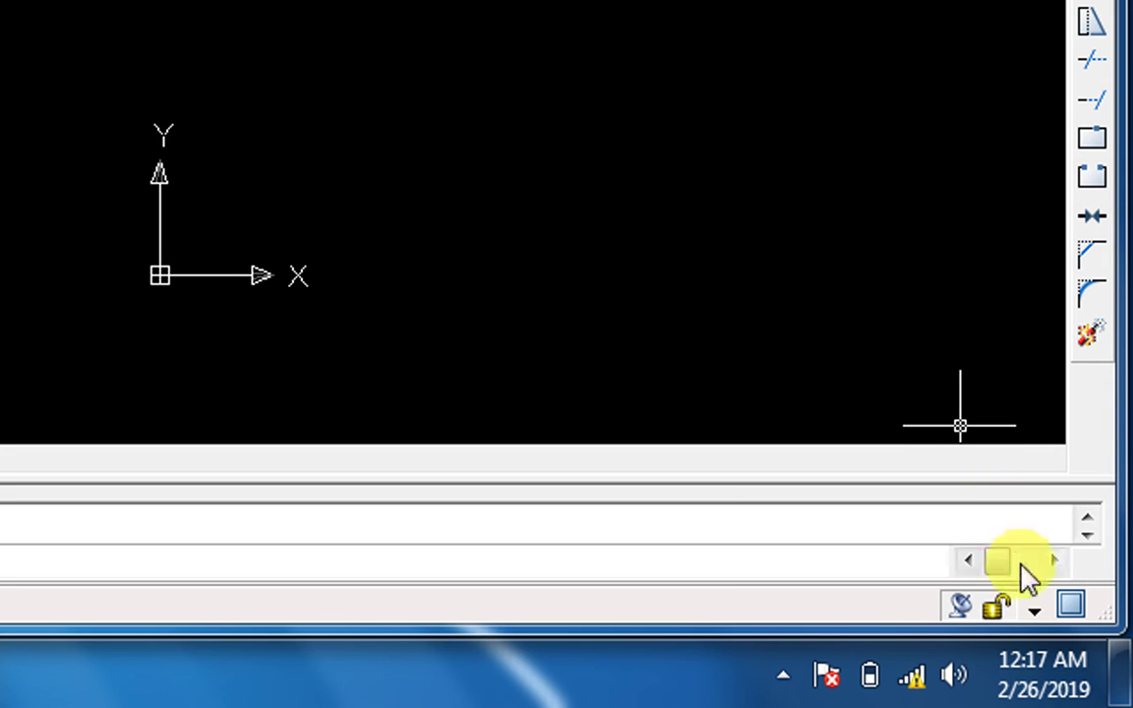
left_click(1031, 608)
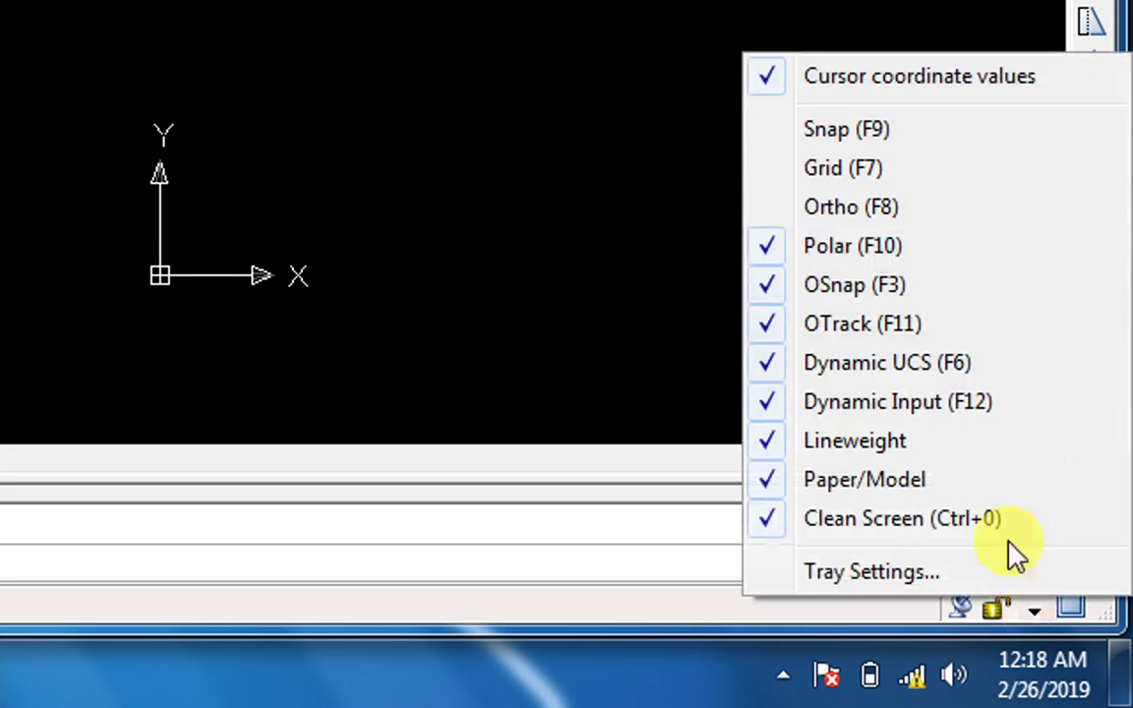
left_click(920, 247)
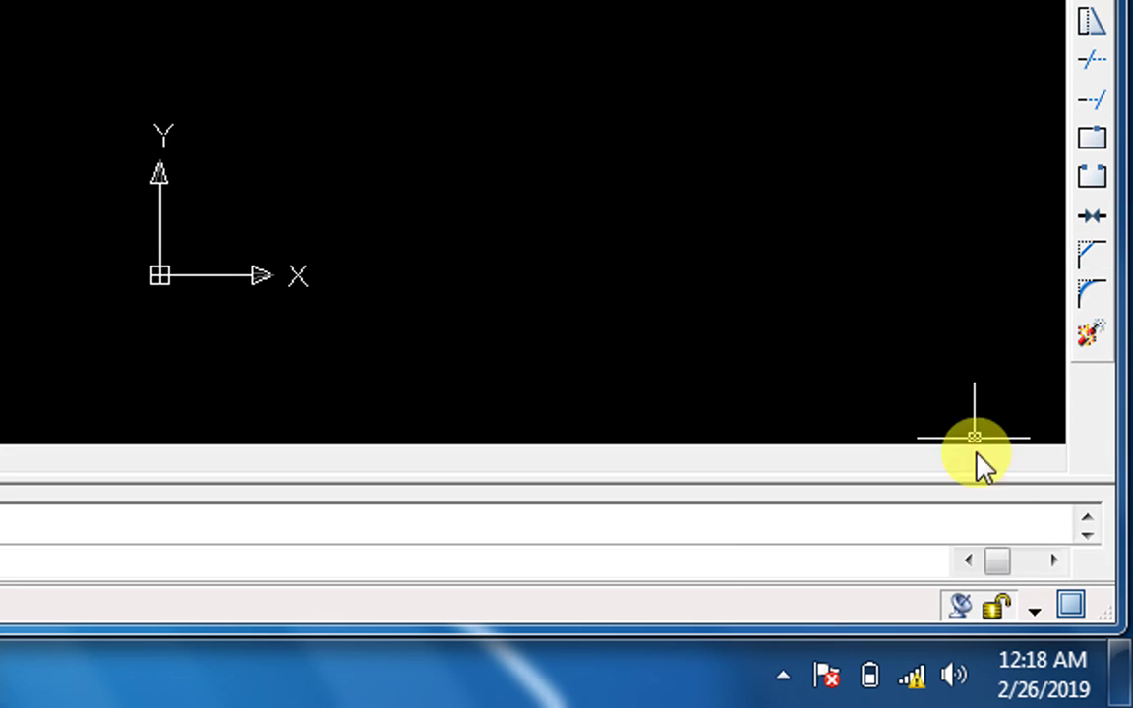
left_click(1032, 608)
left_click(960, 291)
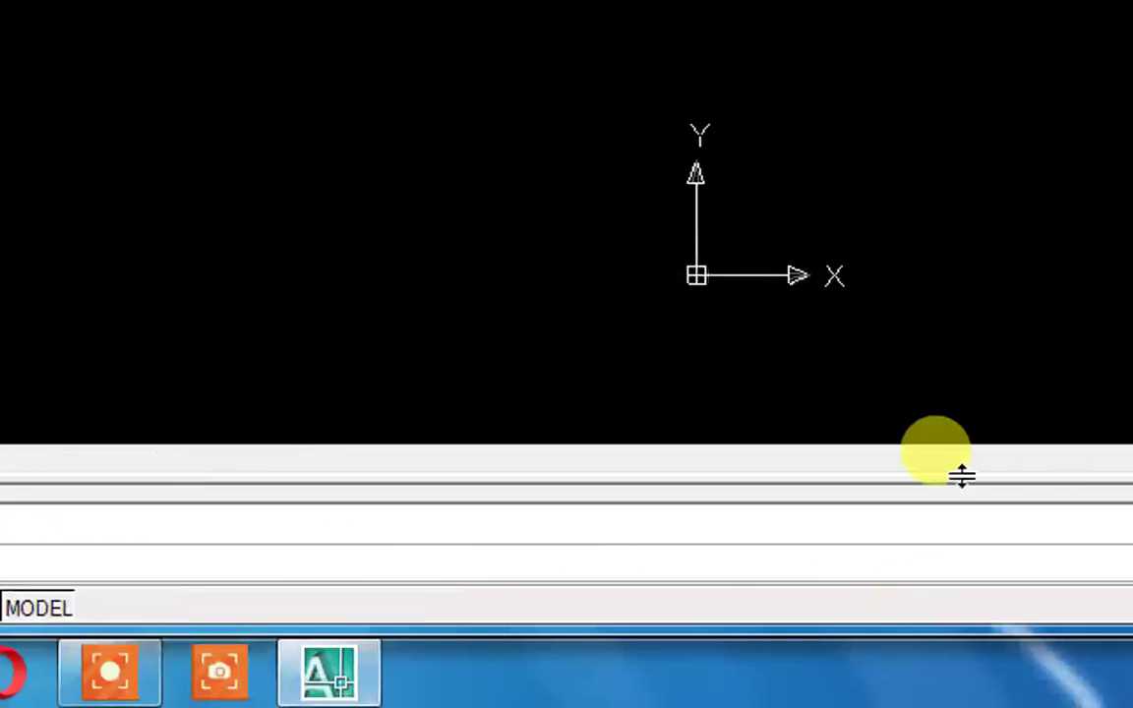
Show the OSnap, Polar, Ortho, Grid and Snap toggles on the status bar again.
left_click(1035, 612)
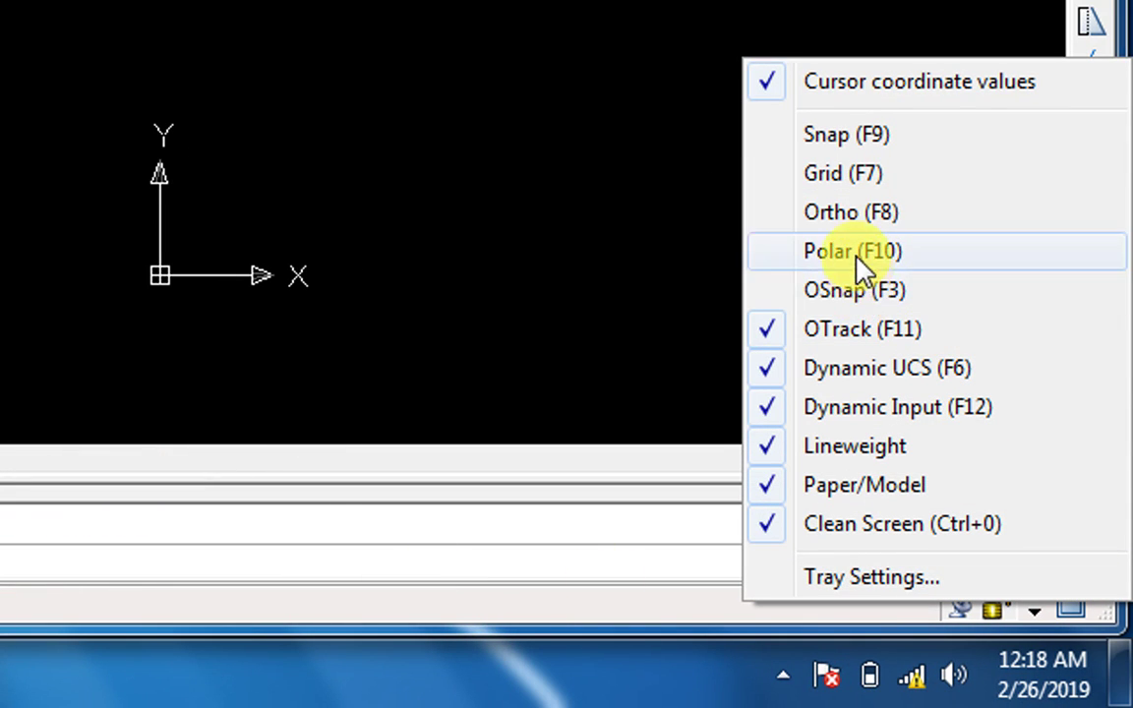
left_click(852, 287)
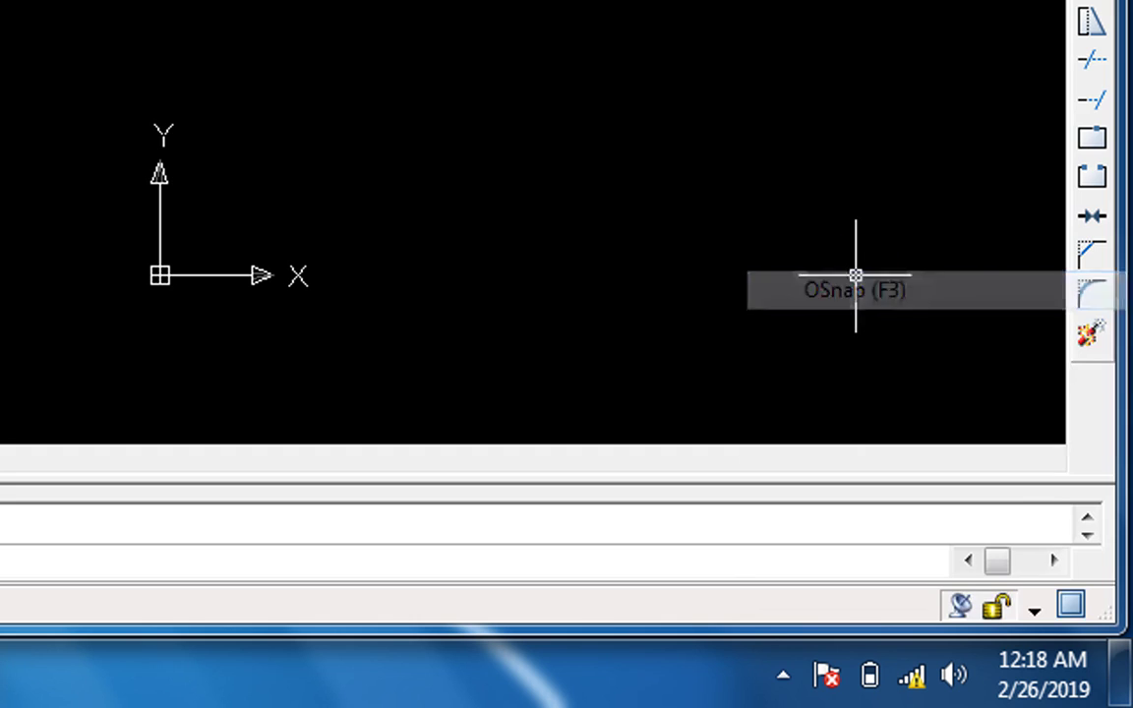
left_click(1037, 608)
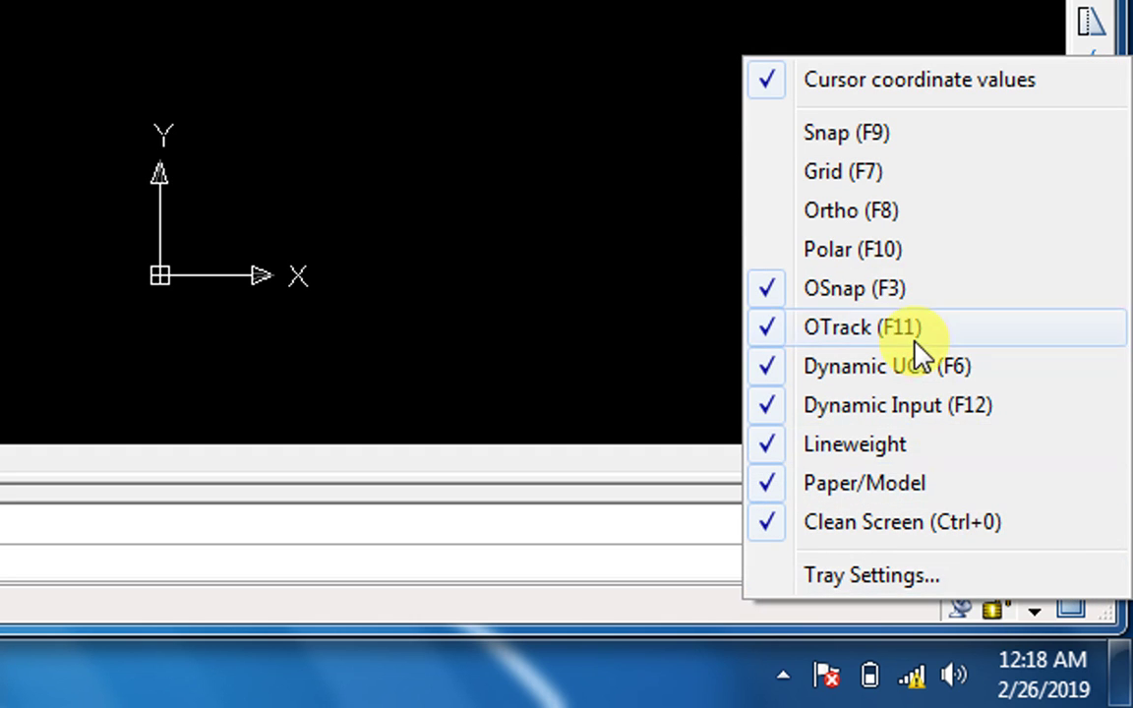
left_click(901, 254)
left_click(1029, 607)
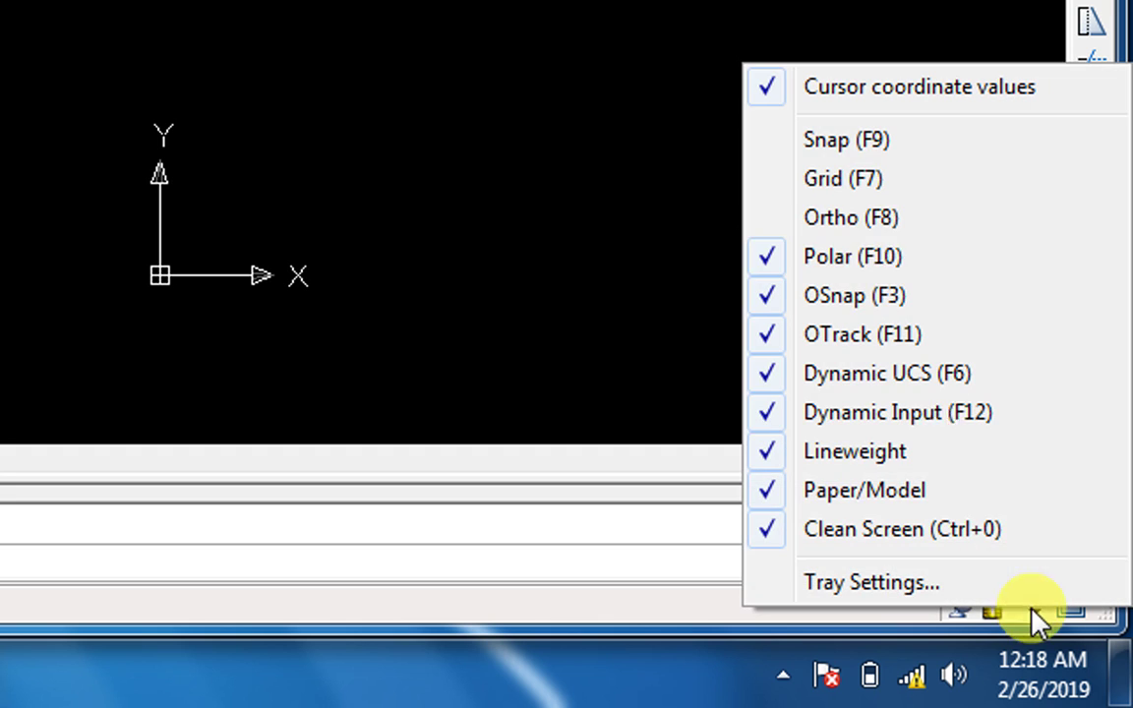
left_click(868, 218)
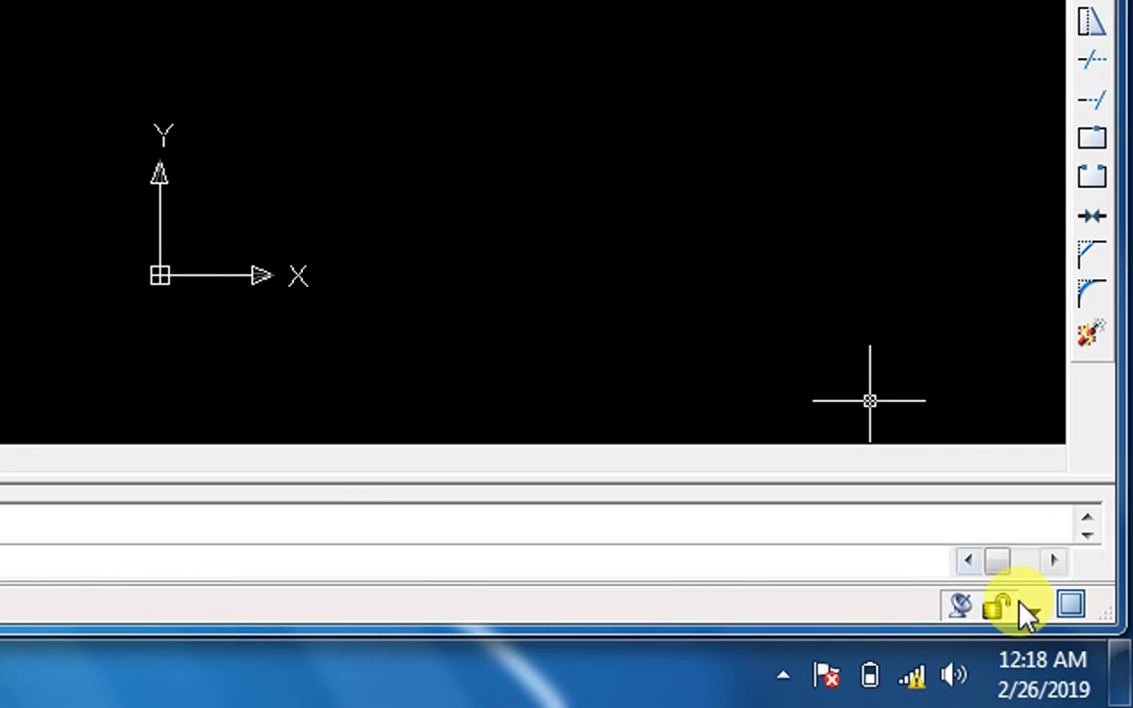
left_click(1030, 610)
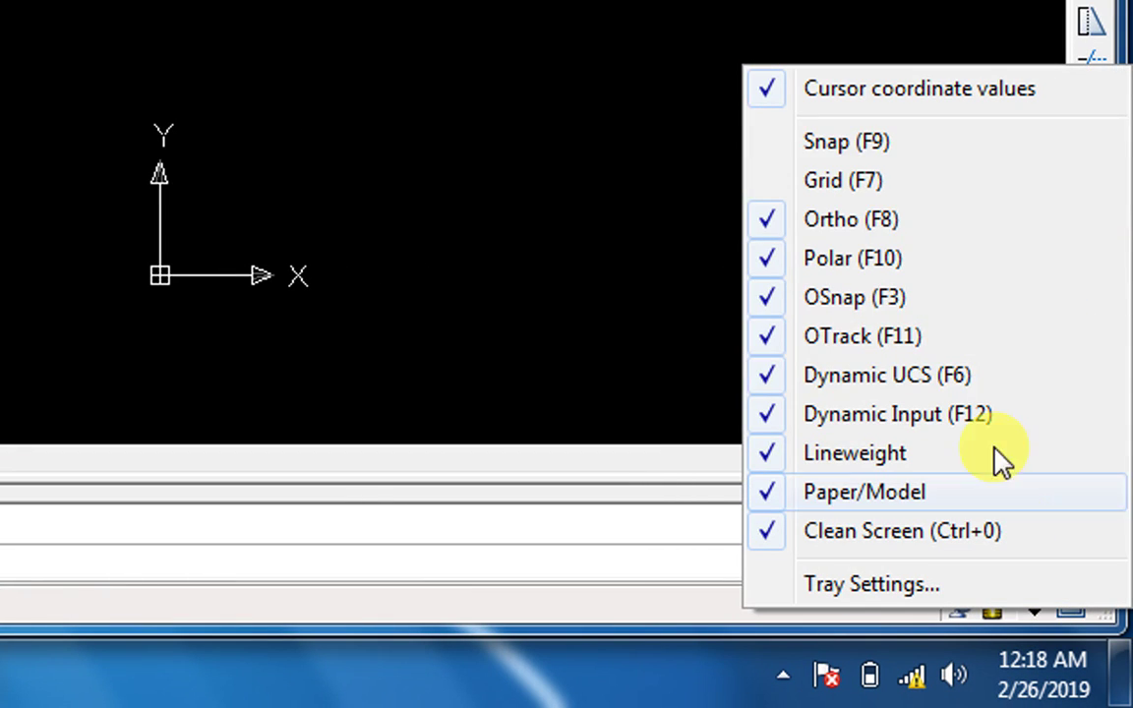
left_click(892, 190)
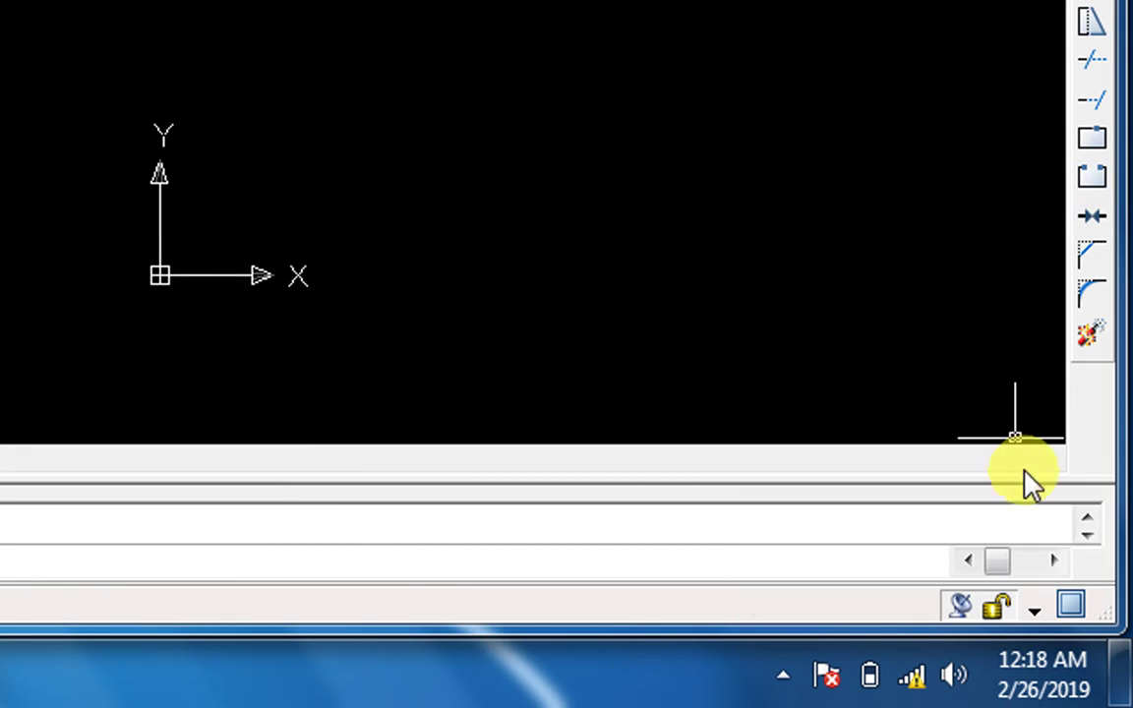
left_click(1033, 610)
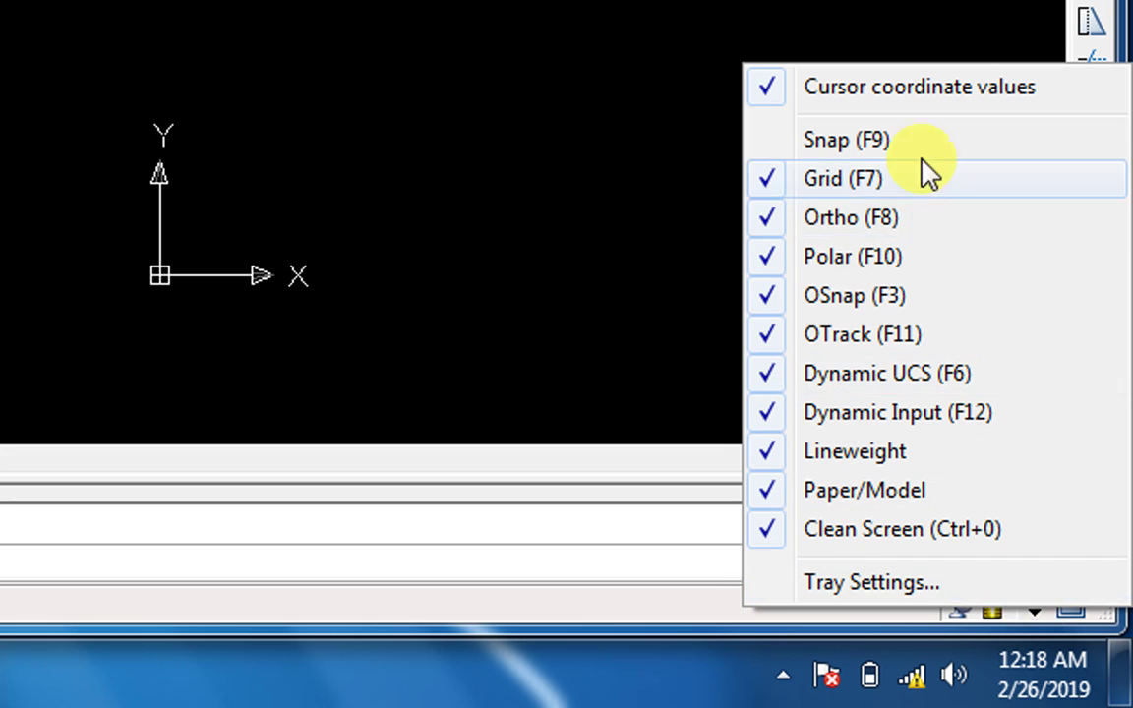
left_click(915, 139)
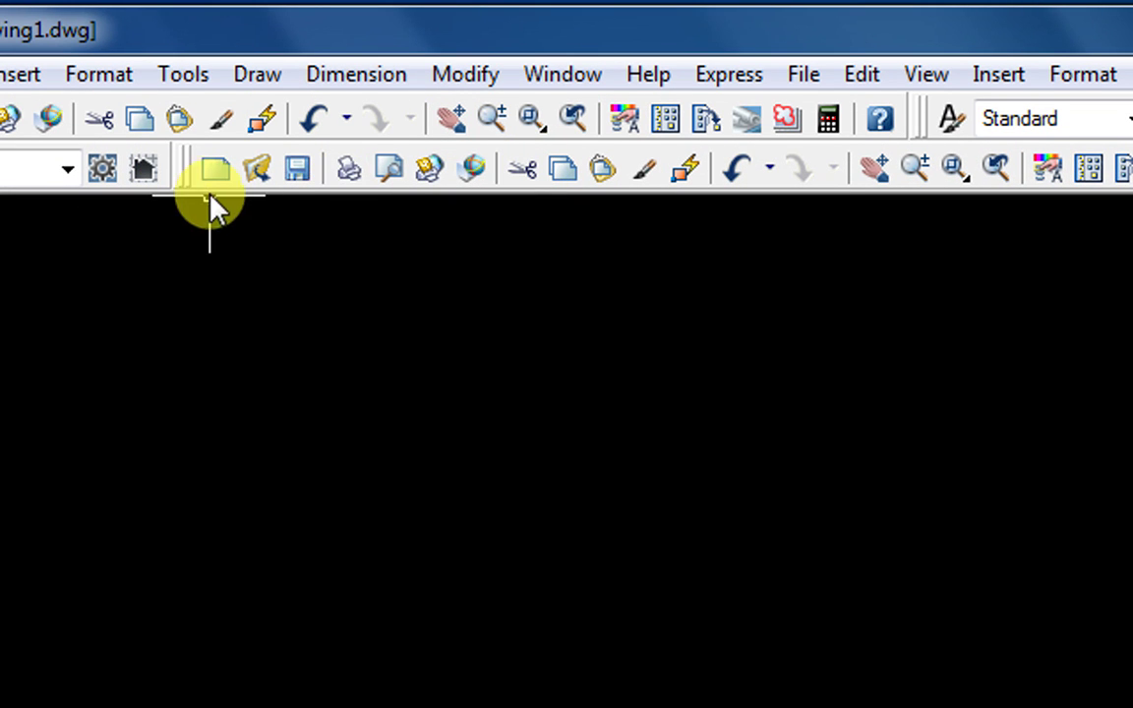
Undock the second Standard toolbar, the Workspaces toolbar and the Properties toolbar so they float over the drawing area.
left_click_drag(194, 179, 280, 409)
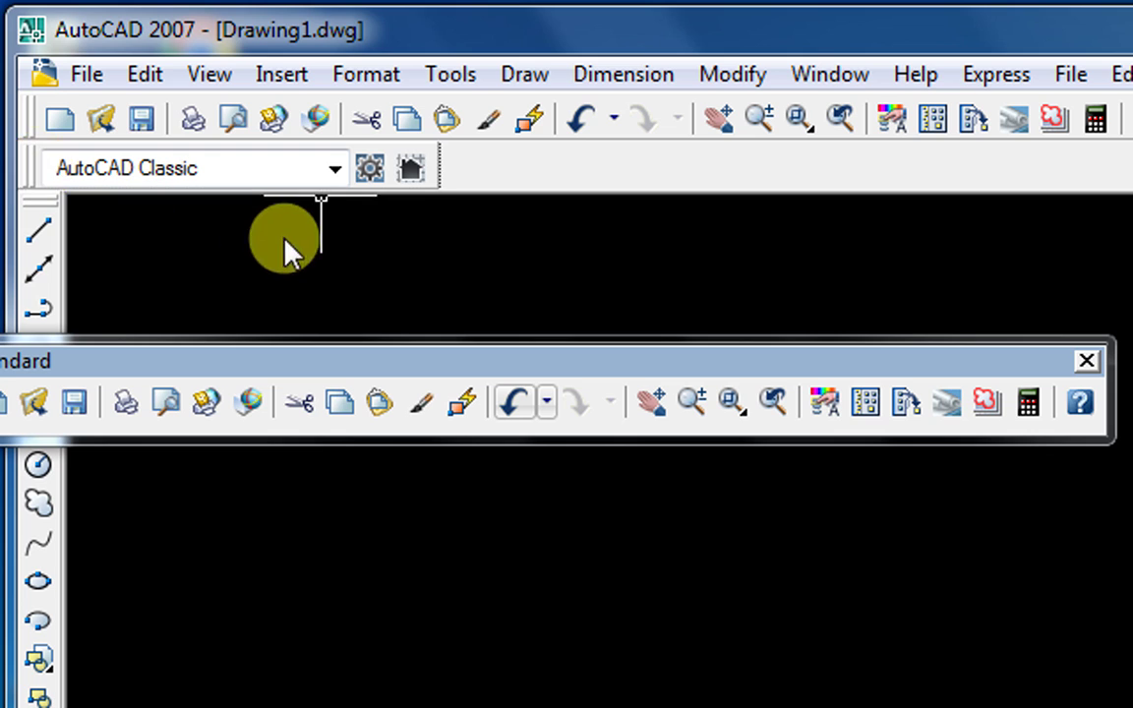
left_click_drag(870, 669, 877, 673)
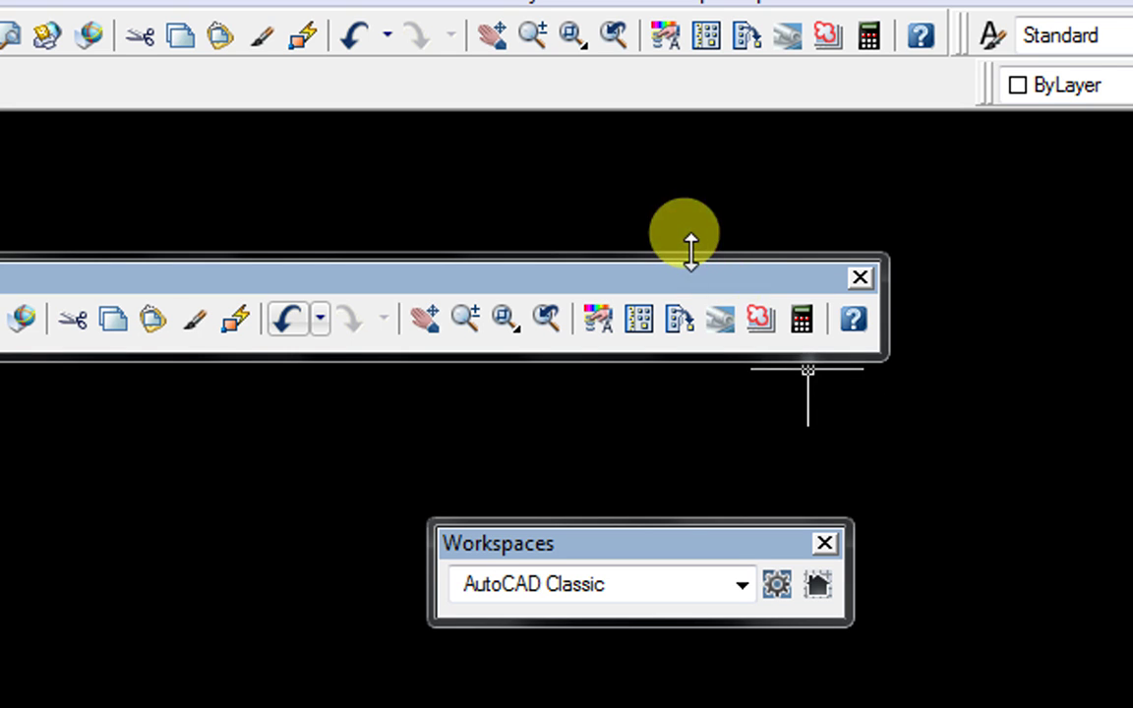
left_click_drag(699, 219, 747, 225)
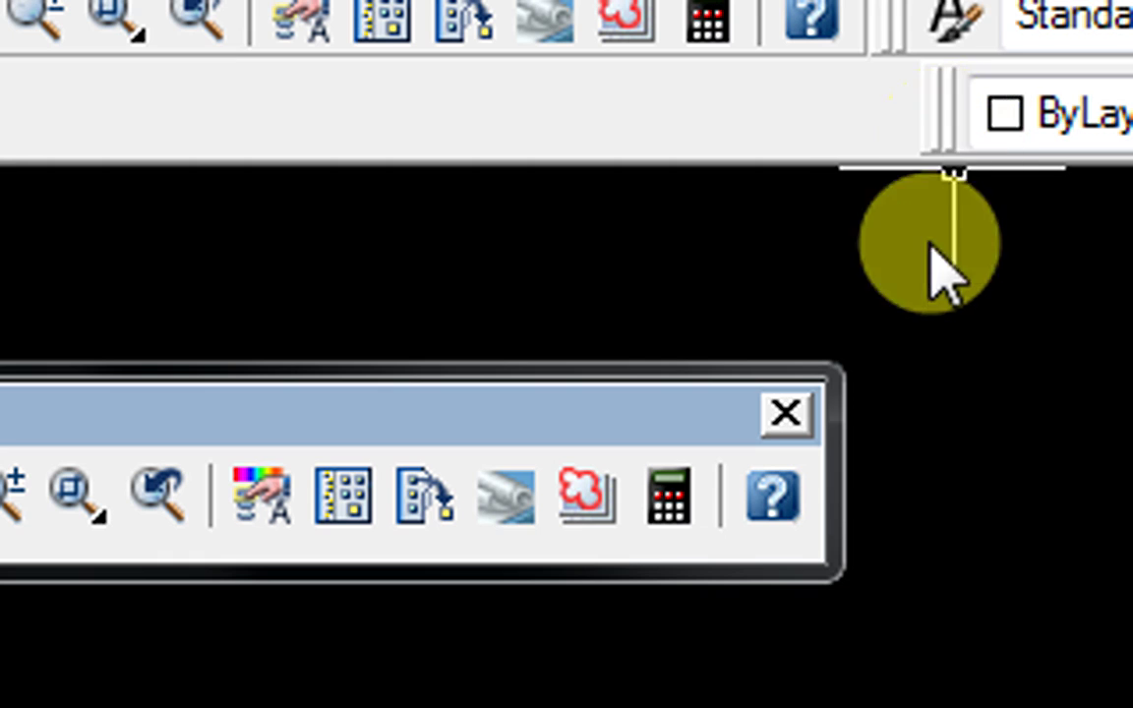
left_click_drag(921, 456, 922, 456)
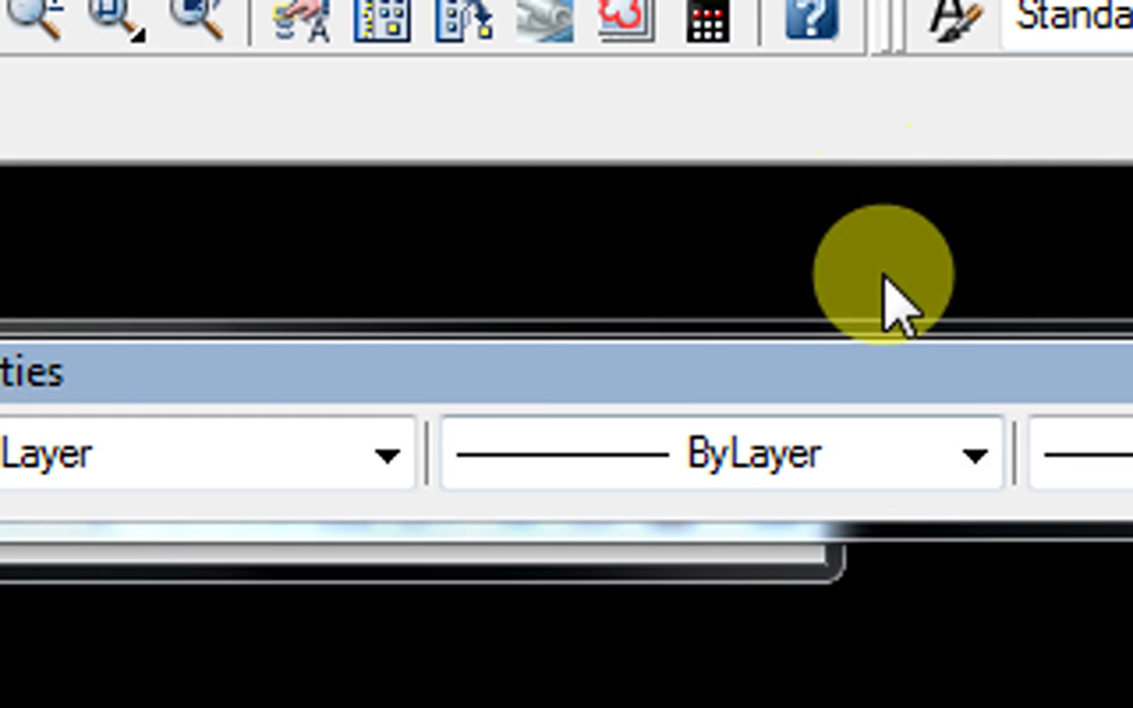
left_click_drag(885, 281, 884, 279)
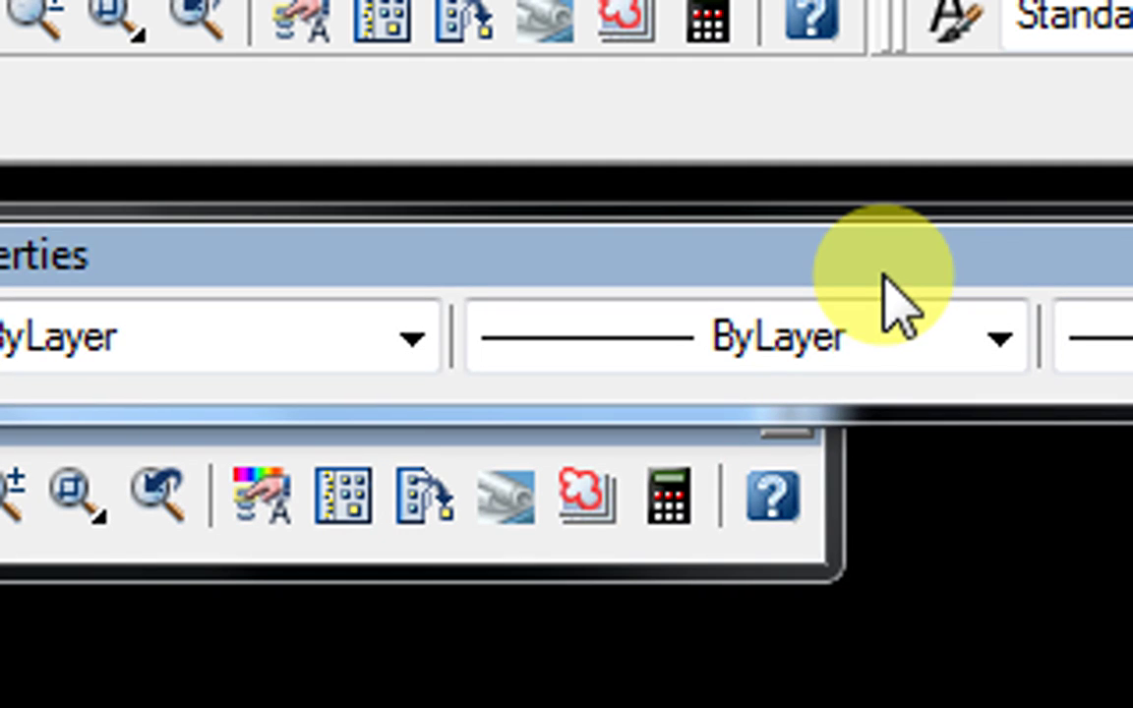
Dock the floating Properties, Standard and Workspaces toolbars above the drawing area, with Workspaces beside Properties in the same row.
double_click(884, 280)
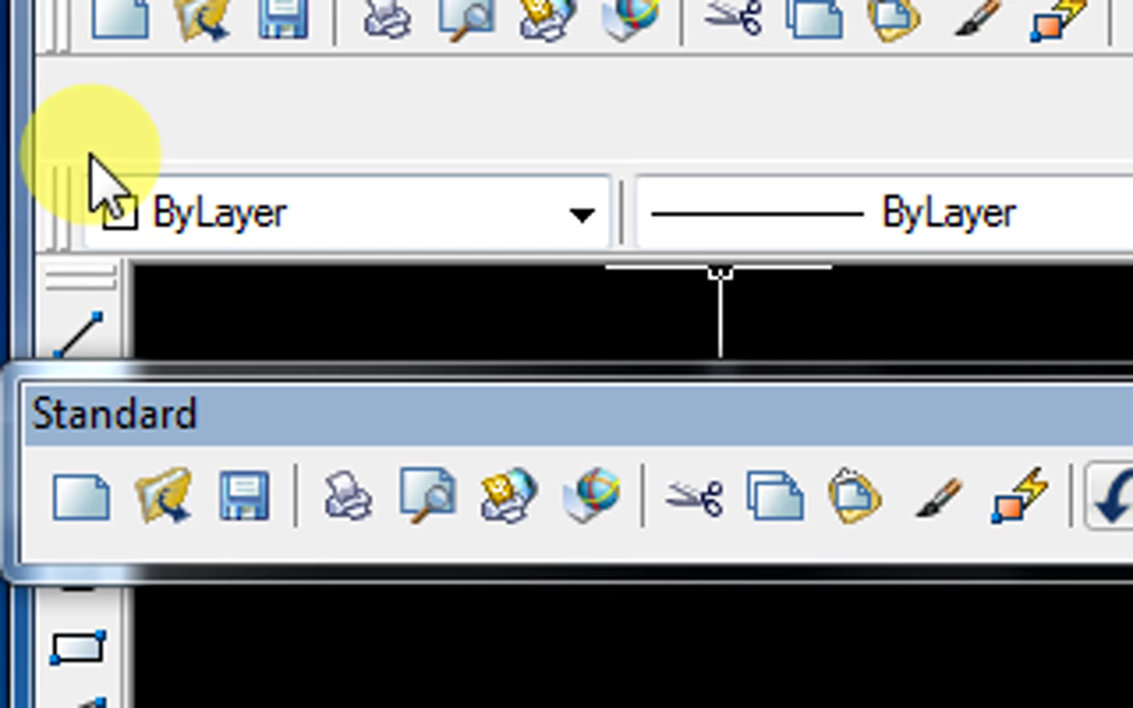
left_click_drag(109, 143, 110, 146)
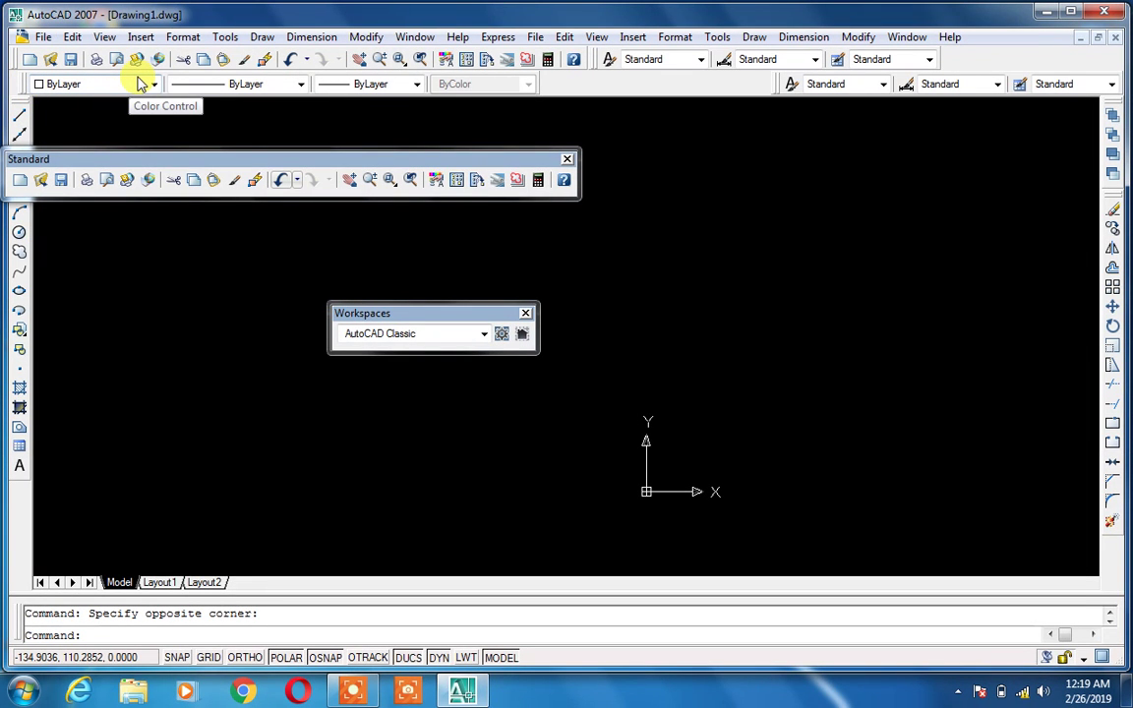
double_click(254, 161)
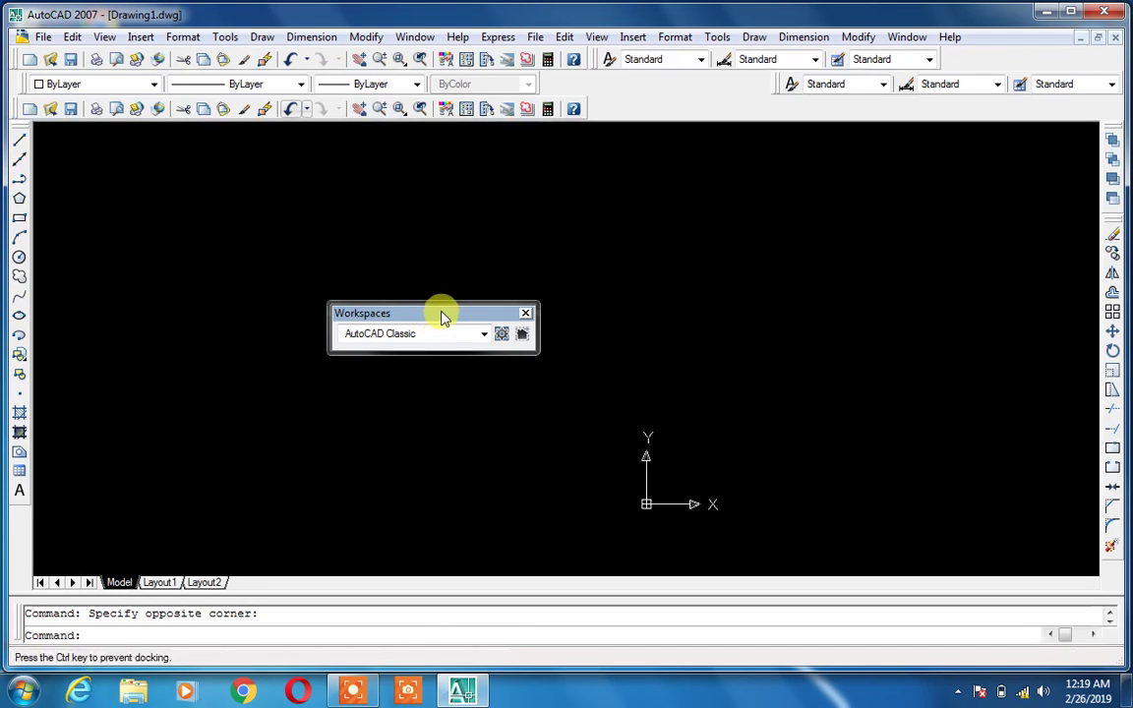
double_click(442, 313)
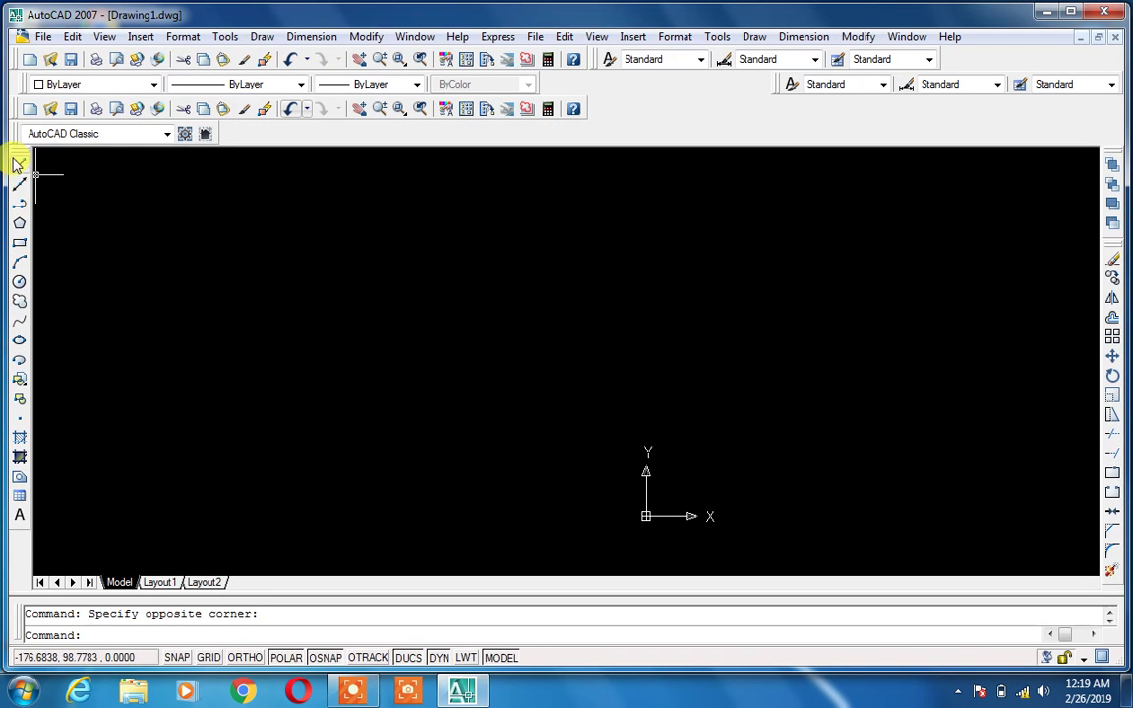
mouse_move(14, 145)
left_mouse_down()
mouse_move(212, 83)
mouse_move(594, 113)
left_mouse_up()
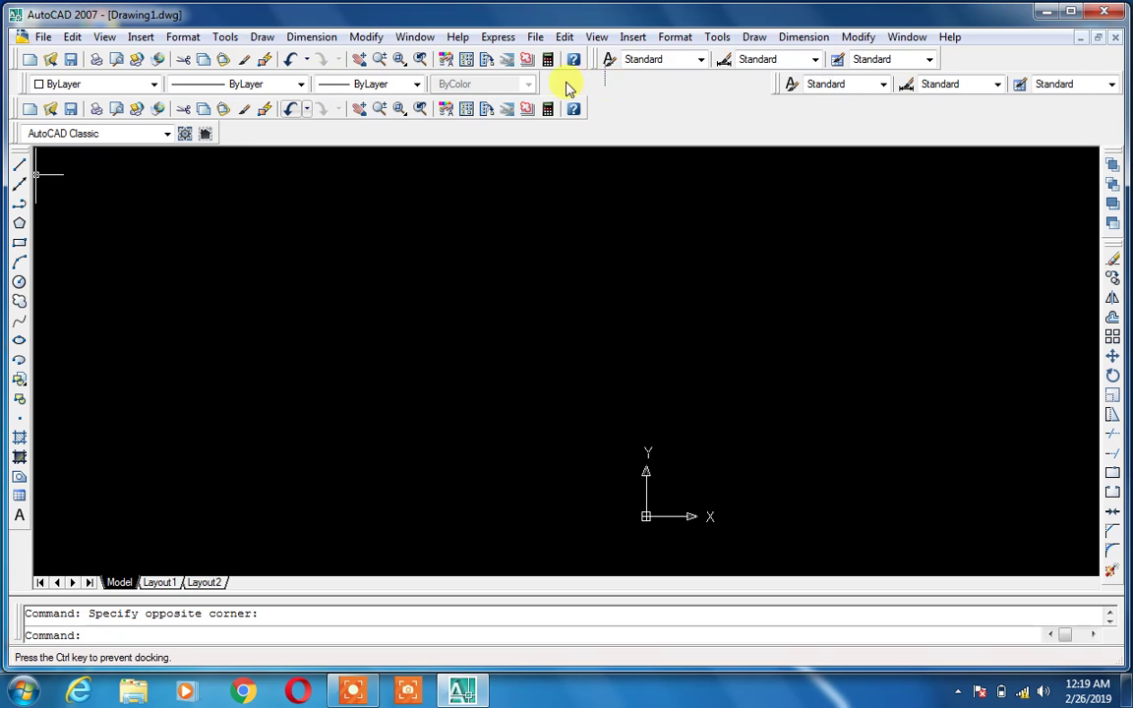
left_click_drag(556, 89, 551, 108)
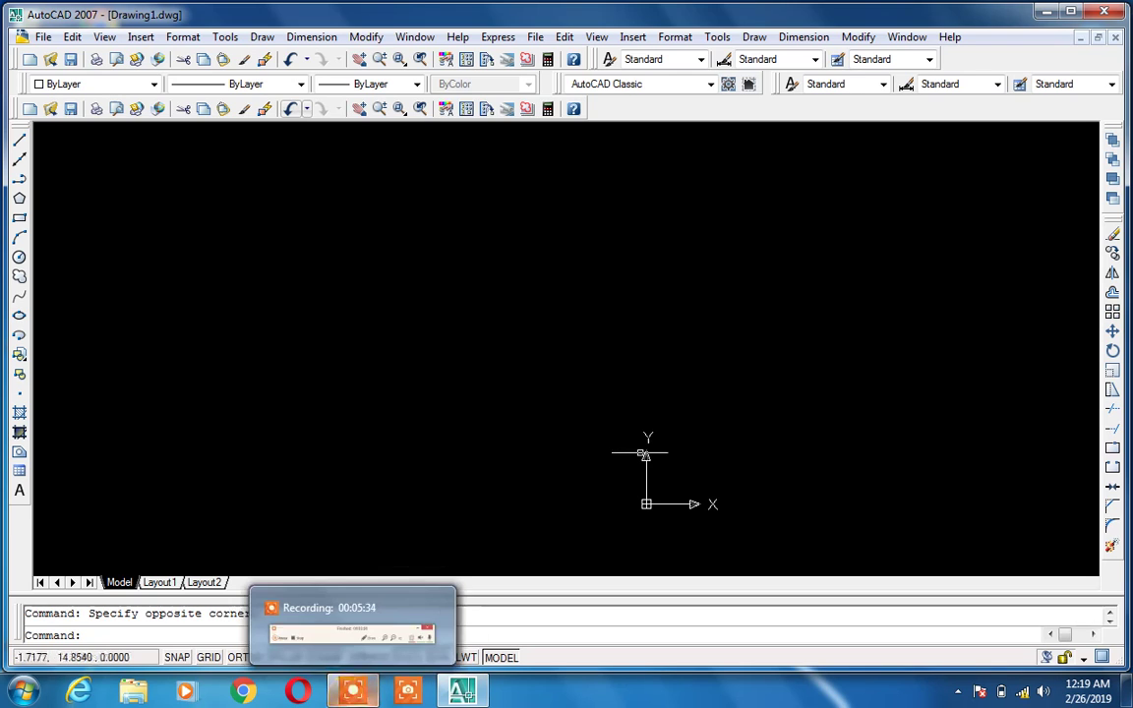
Lock the position of all floating and docked toolbars and windows.
left_click(1065, 661)
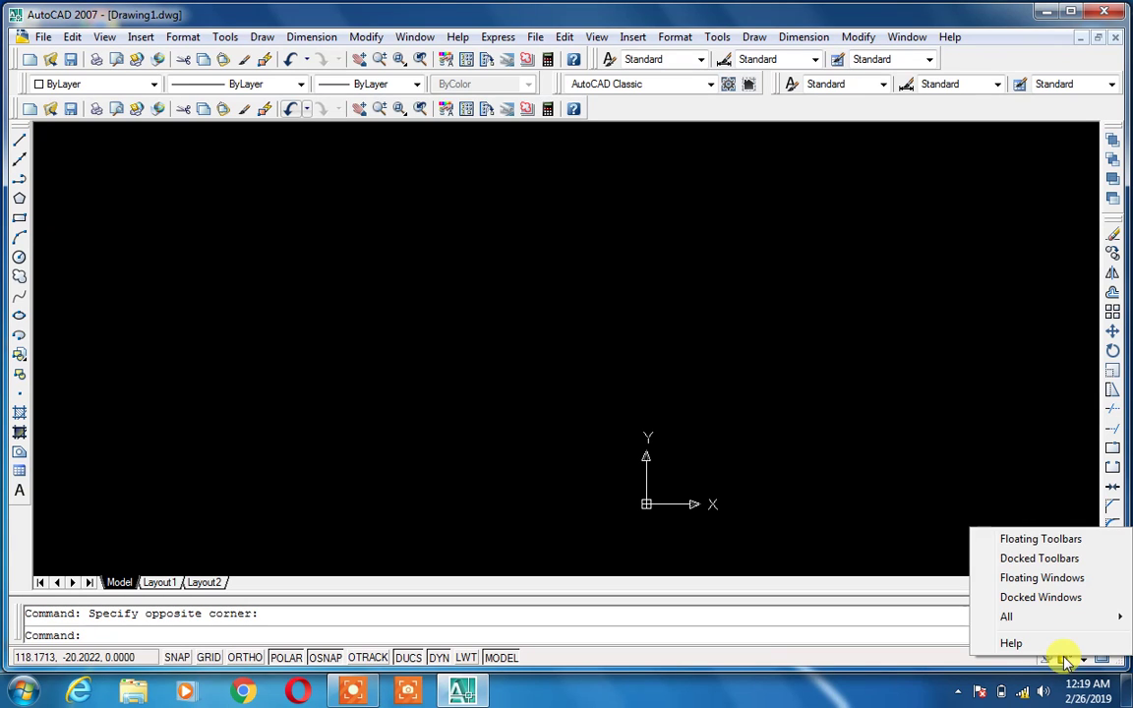
mouse_move(1035, 617)
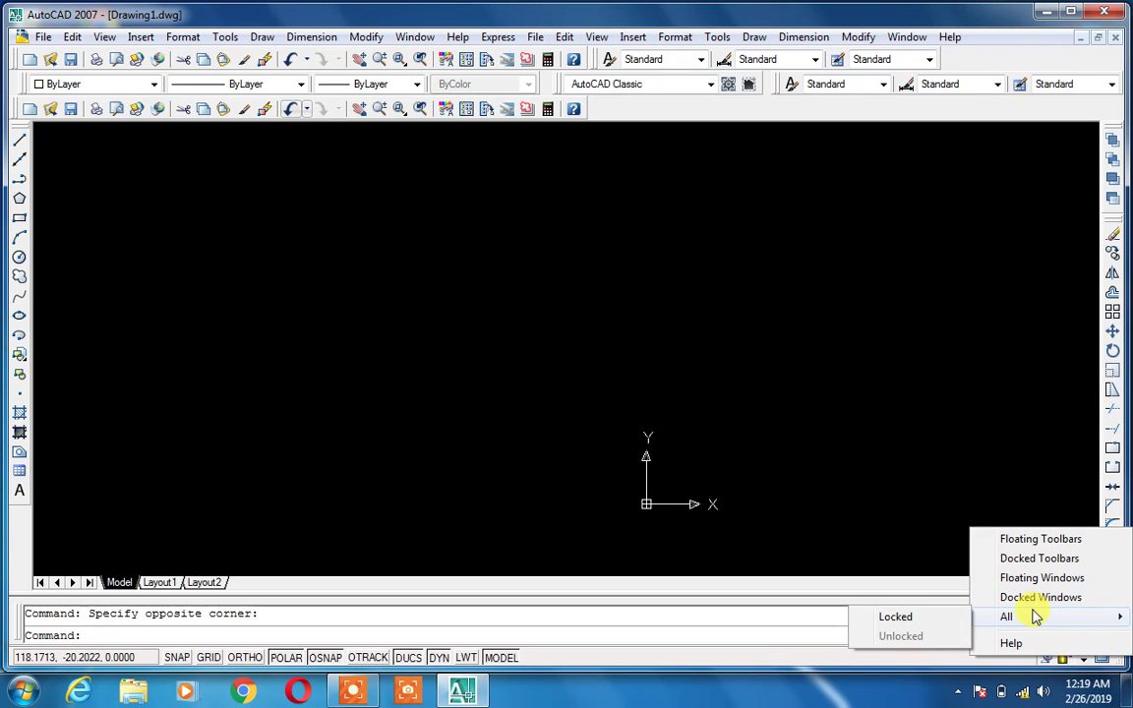
left_click(935, 620)
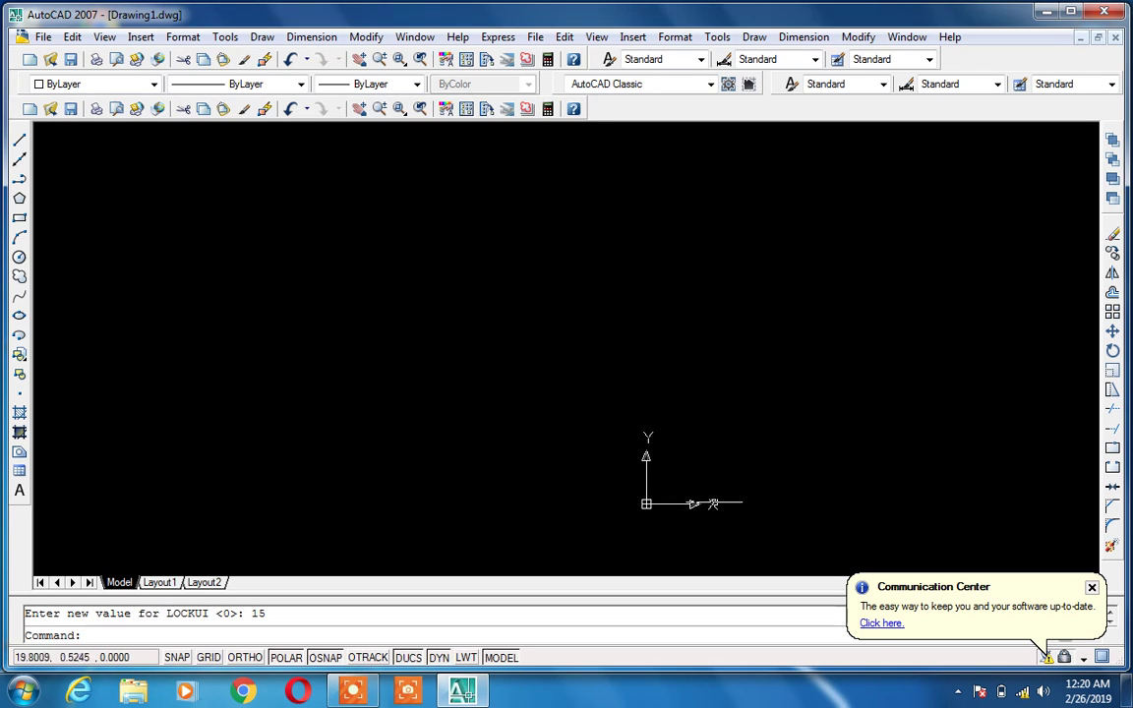
Turn off the Origin display of the UCS icon so it sits in the drawing area's corner.
left_click(106, 39)
mouse_move(217, 418)
mouse_move(304, 417)
left_click(438, 433)
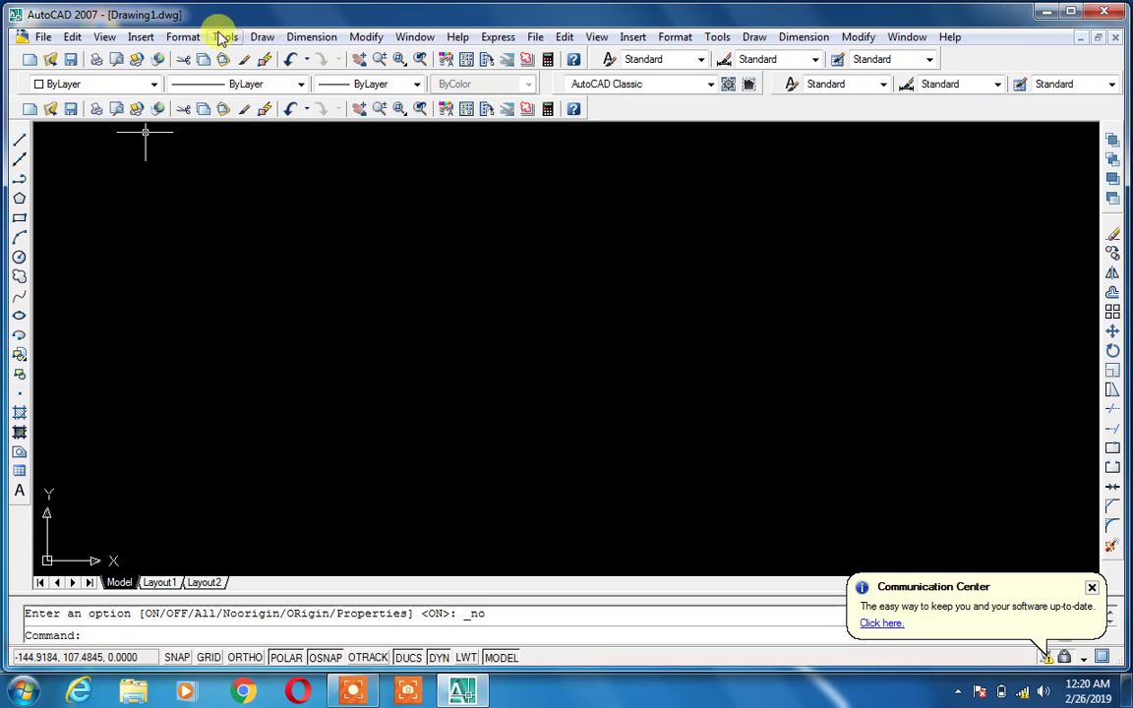
Turn the UCS icon's Origin display back on so it sits at the drawing origin.
left_click(107, 41)
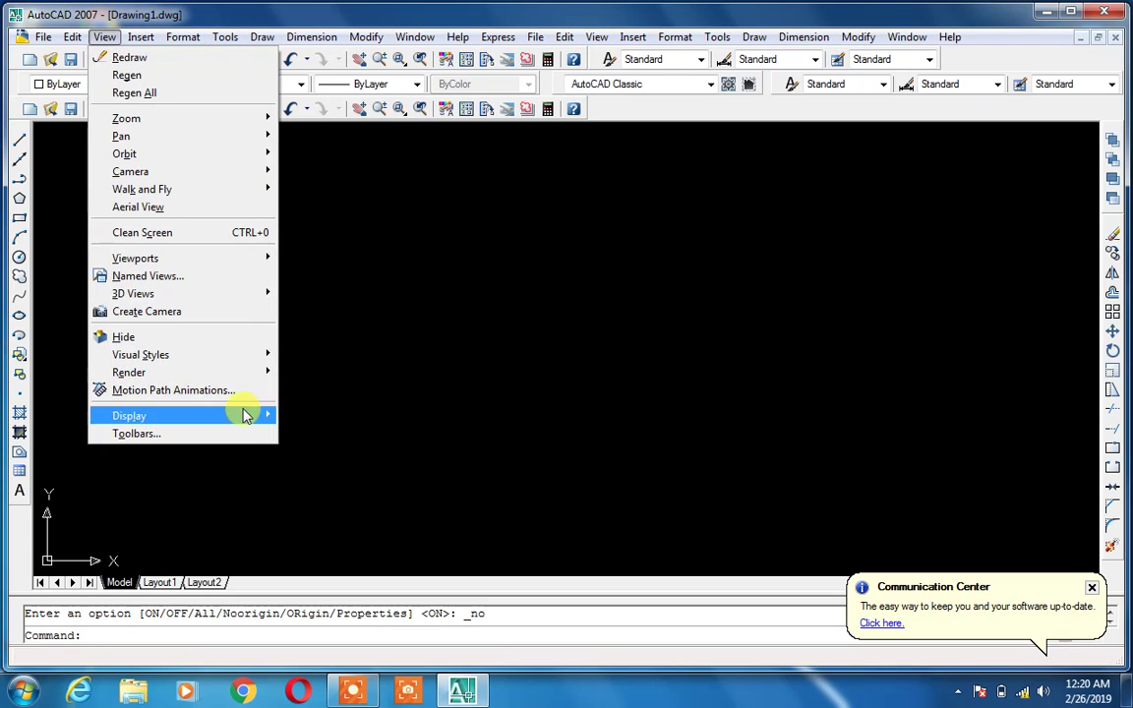
mouse_move(248, 415)
mouse_move(308, 418)
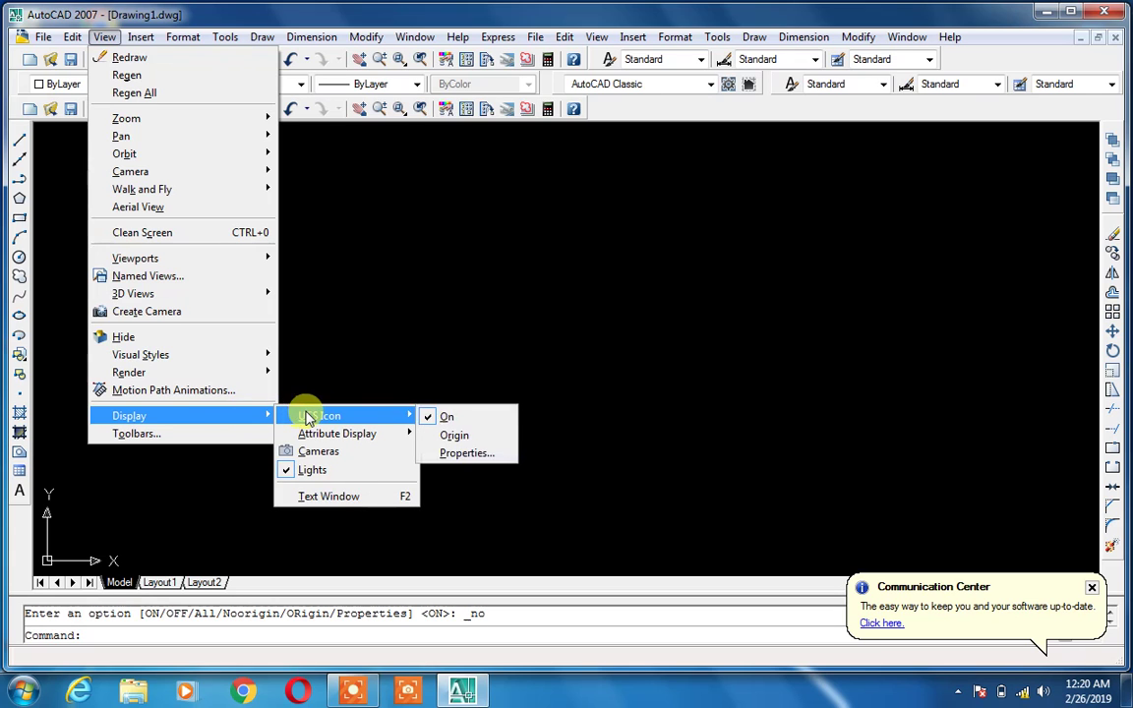
left_click(471, 433)
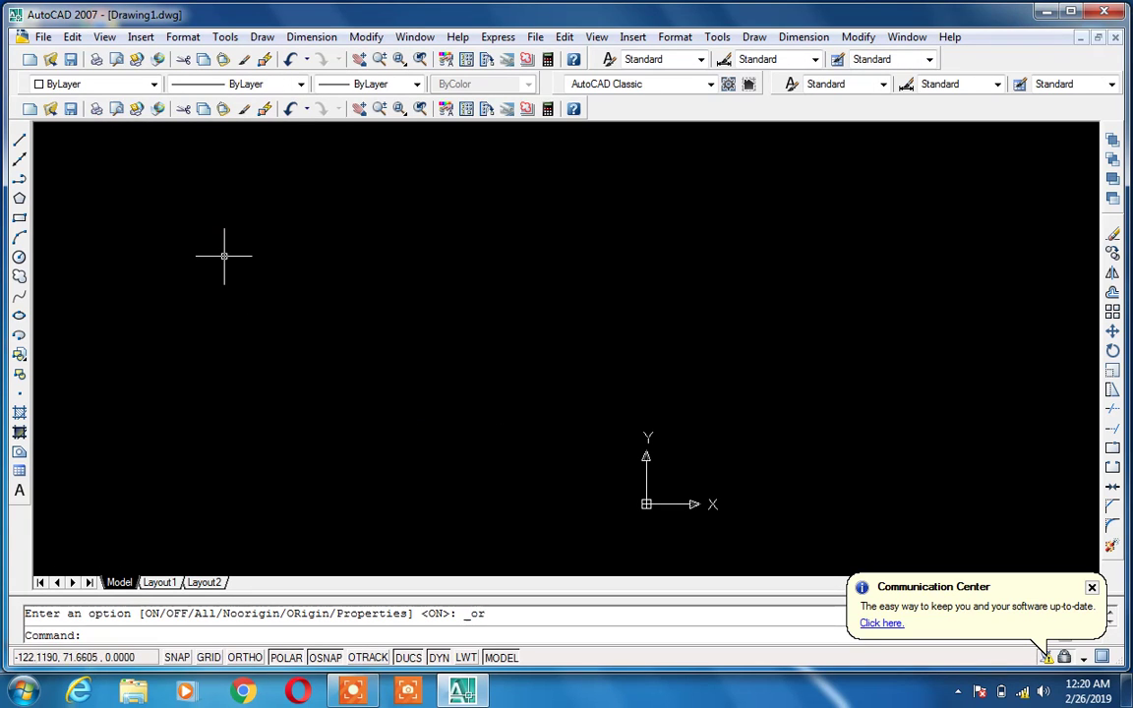
Enlarge the UCS icon by setting its size to 48 in the UCS icon properties.
left_click(103, 39)
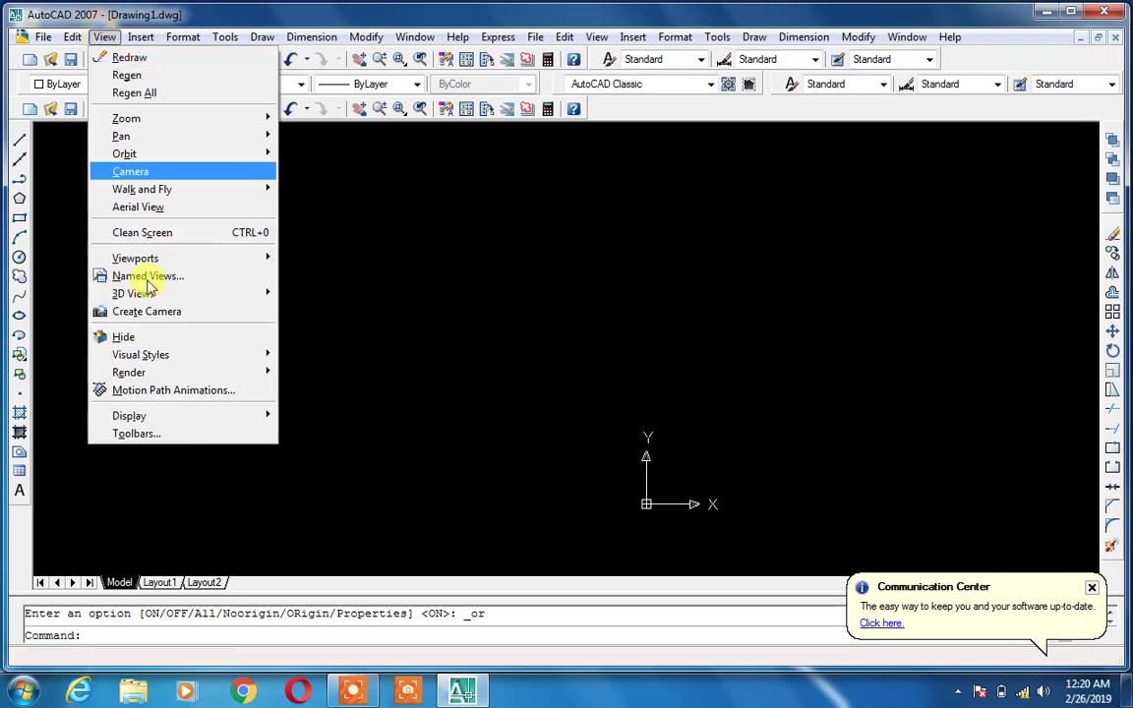
mouse_move(227, 414)
mouse_move(330, 419)
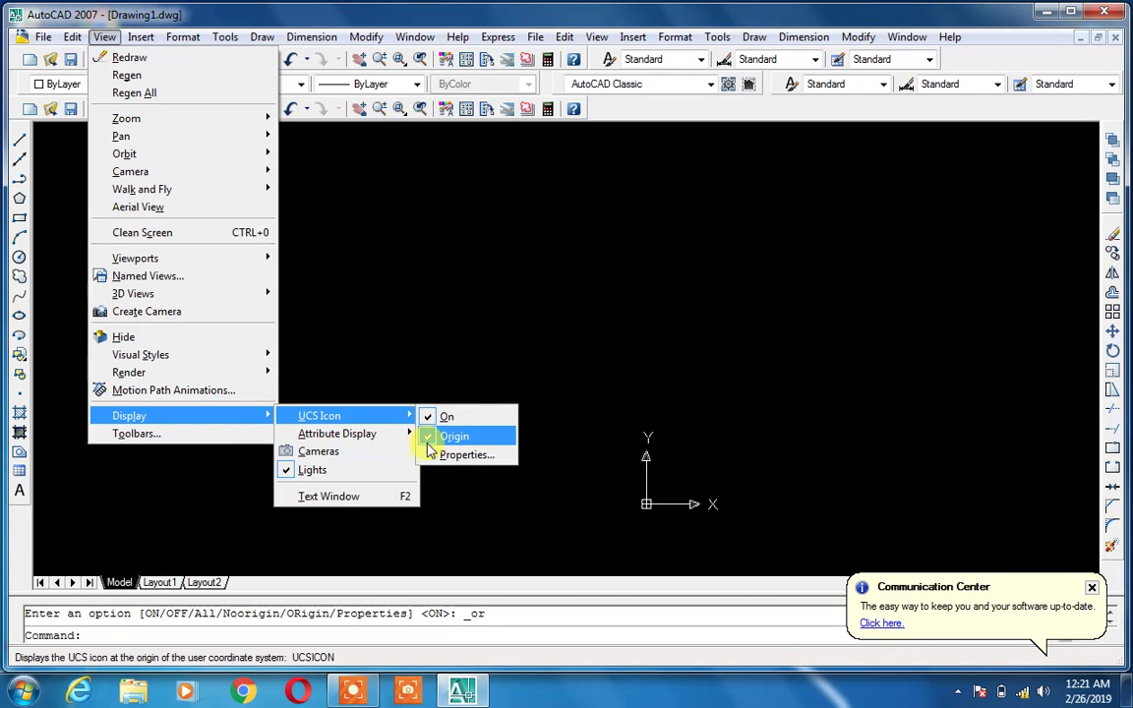
left_click(463, 454)
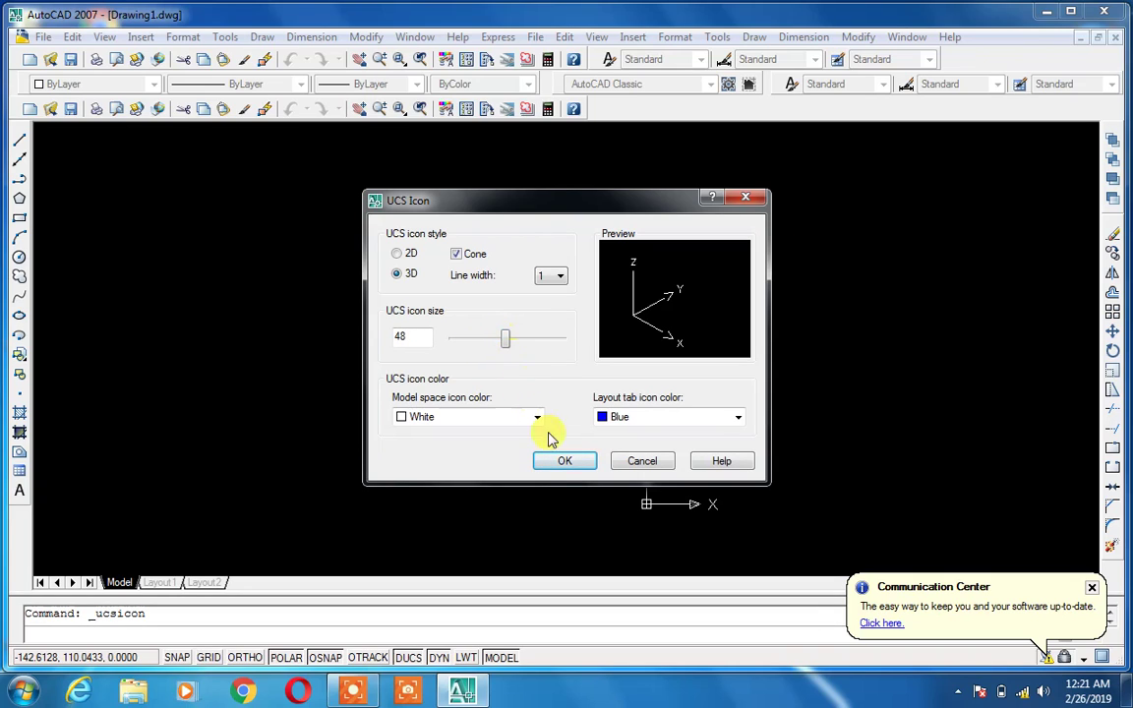
left_click(565, 463)
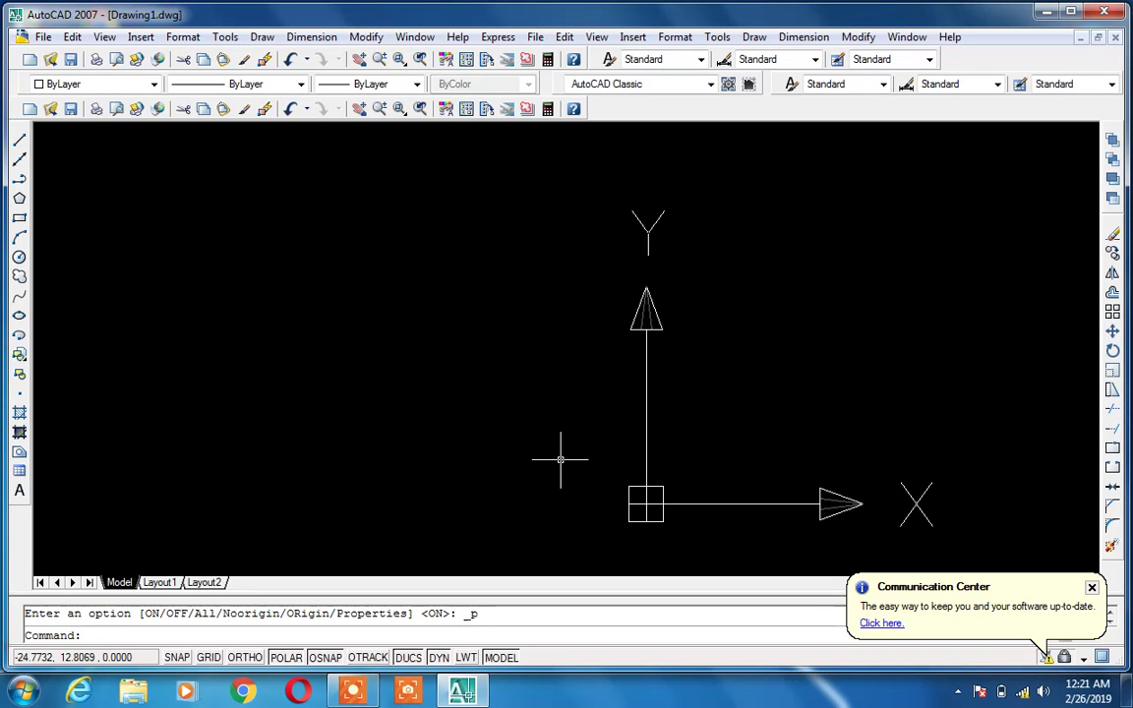
scroll(738, 418, "down", 3)
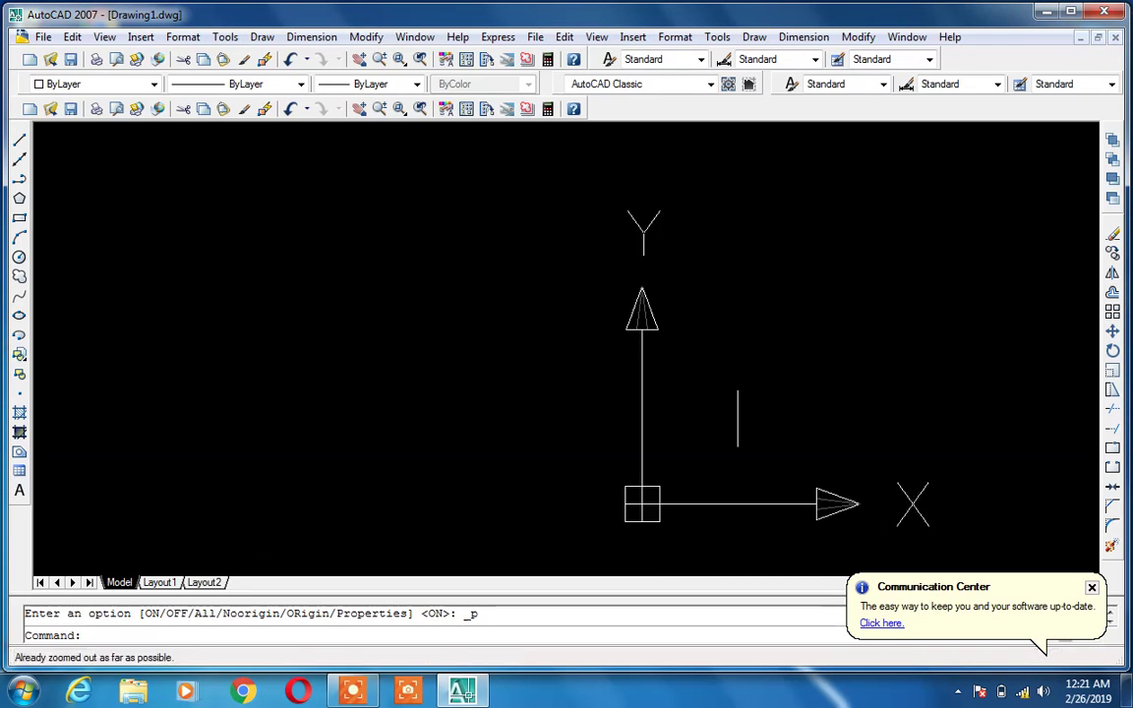
scroll(738, 418, "up", 2)
scroll(738, 418, "down", 2)
scroll(737, 418, "up", 2)
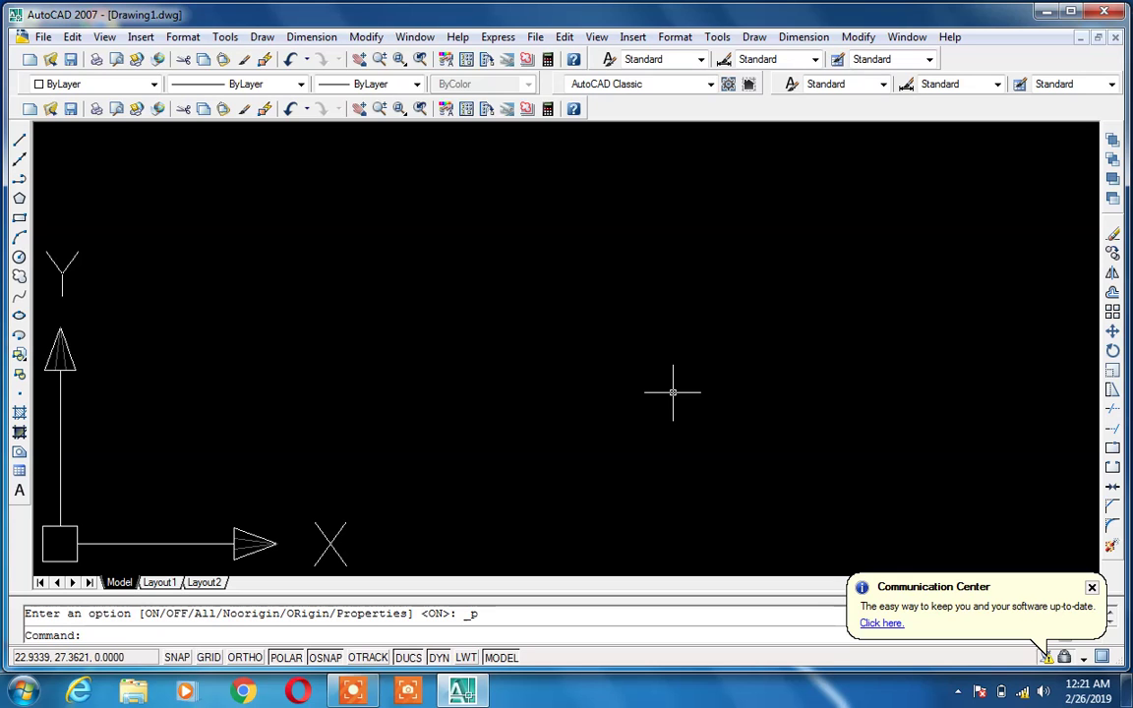
type("op")
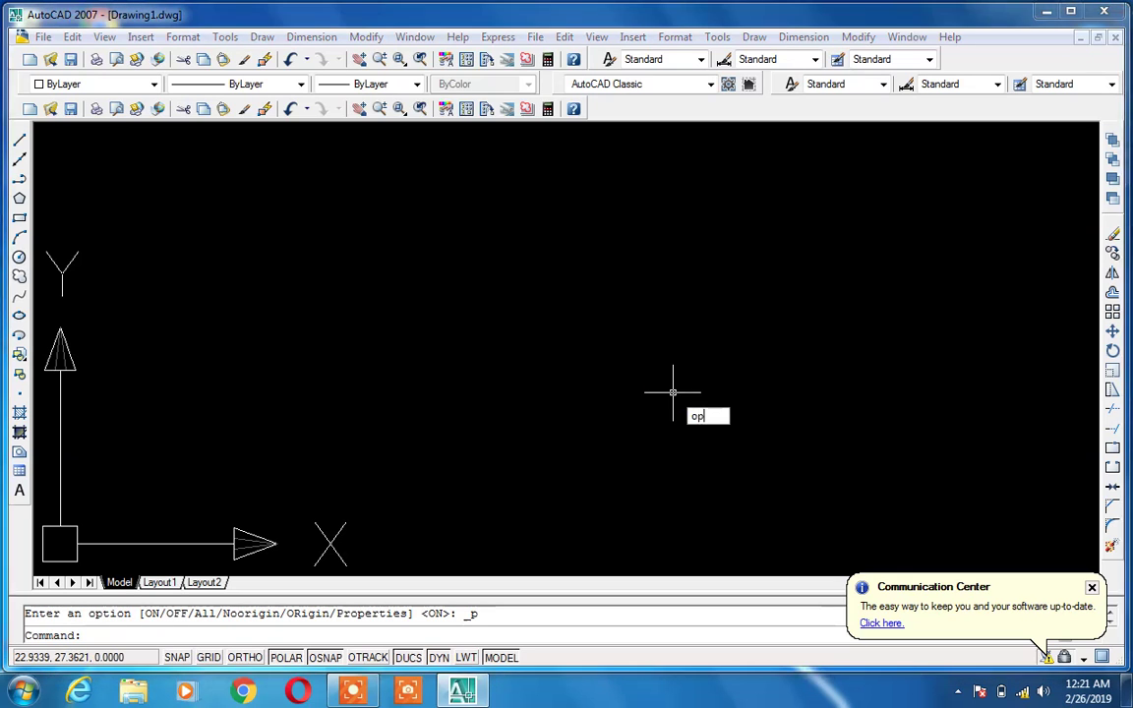
key("Return")
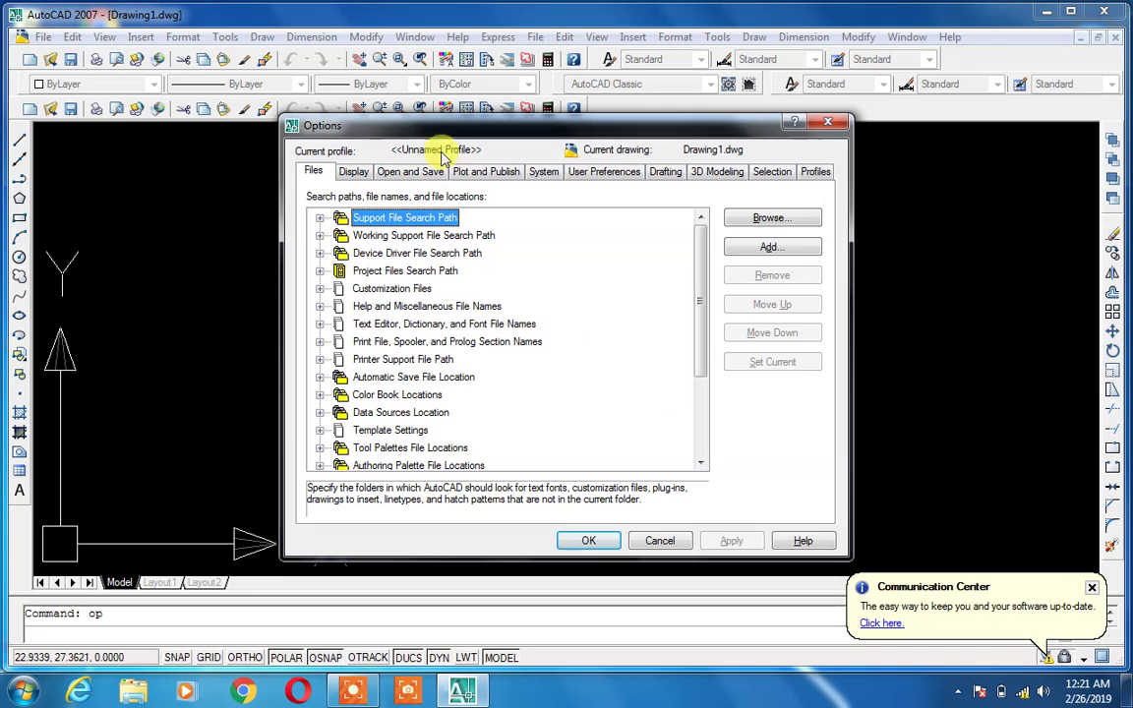
left_click(356, 174)
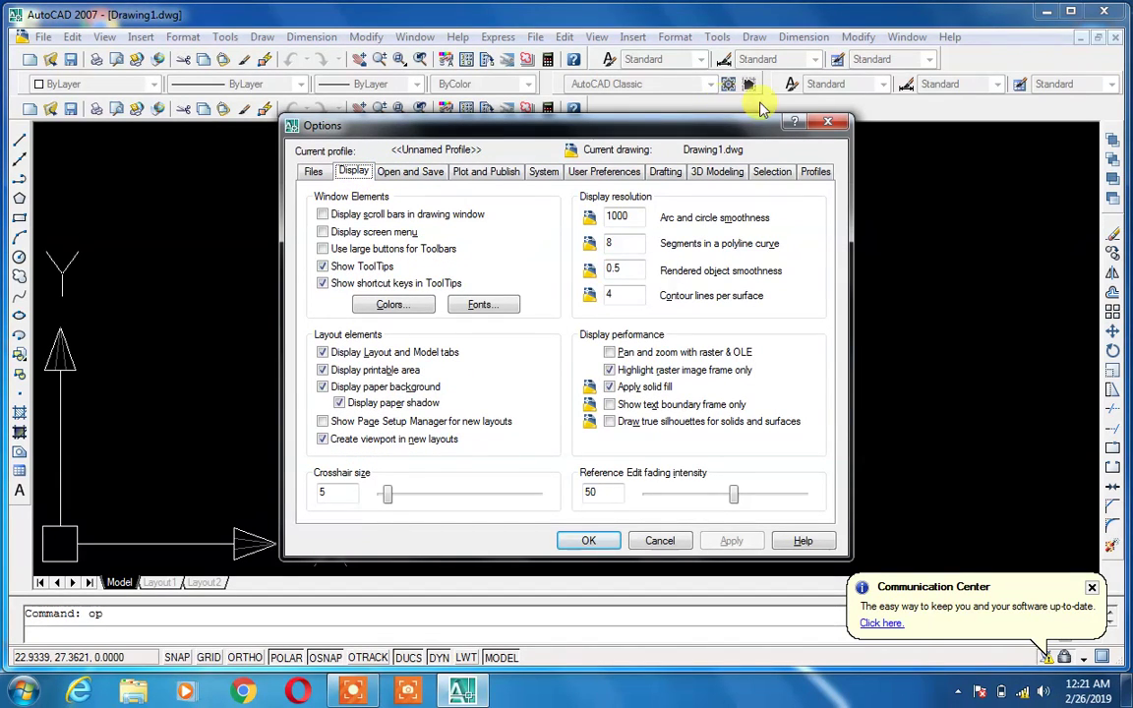
left_click(827, 125)
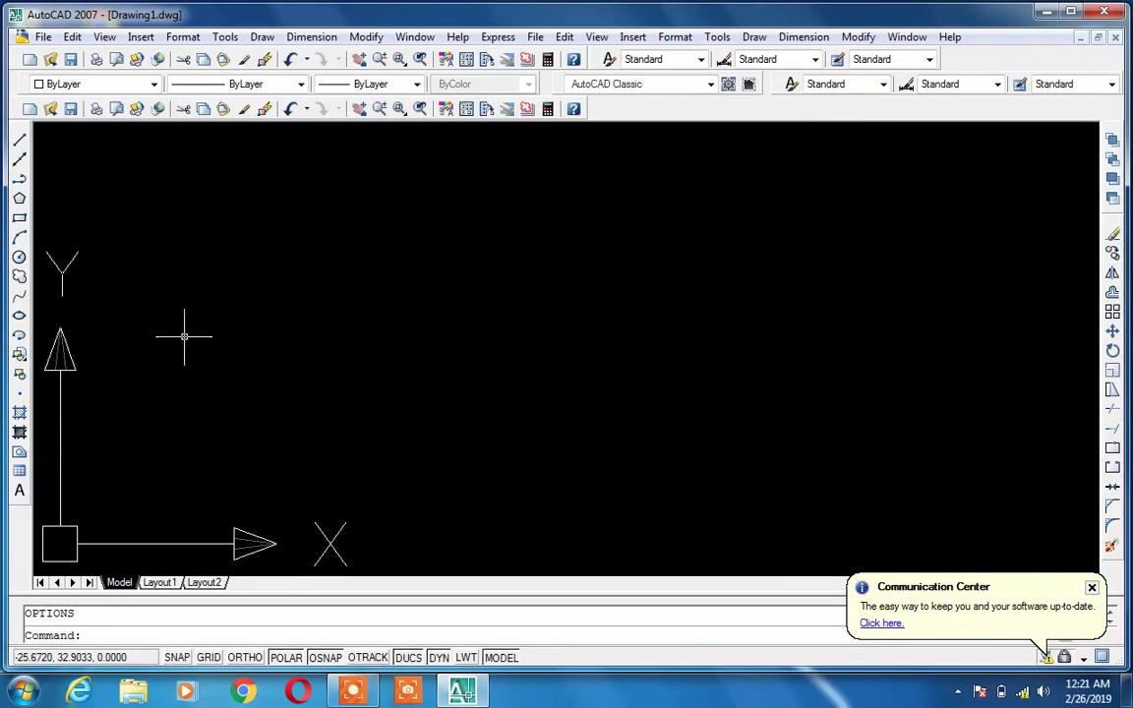
Turn off the UCS icon's Origin display.
left_click(135, 37)
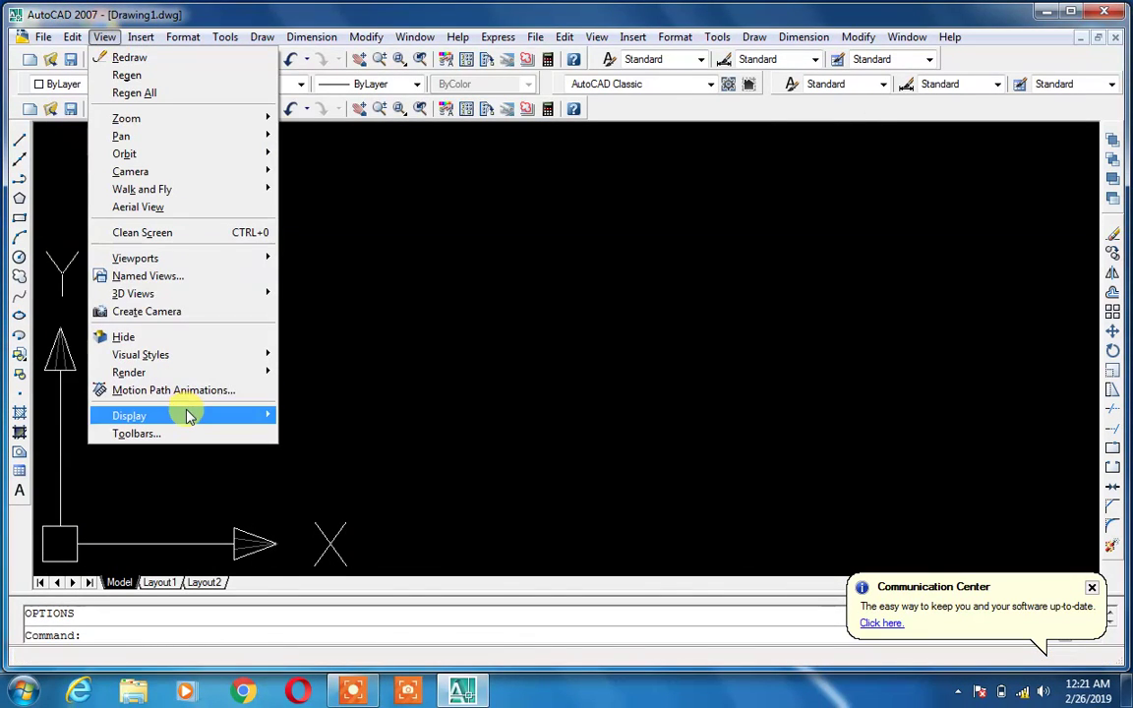
mouse_move(186, 414)
mouse_move(309, 416)
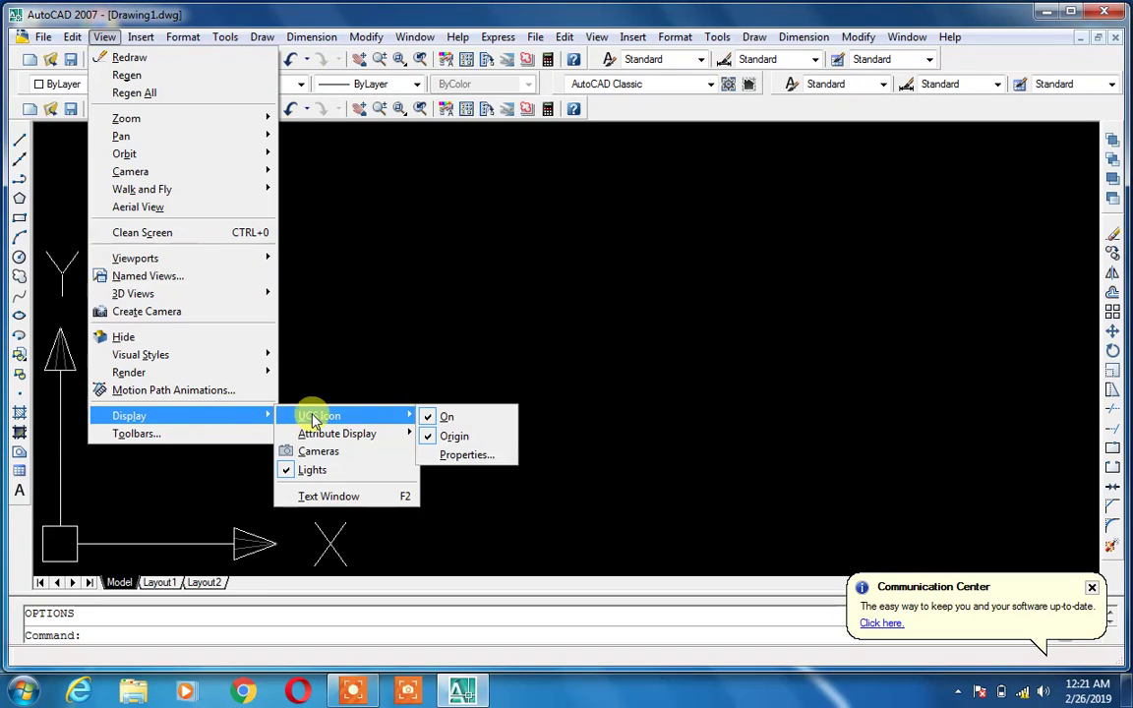
left_click(493, 441)
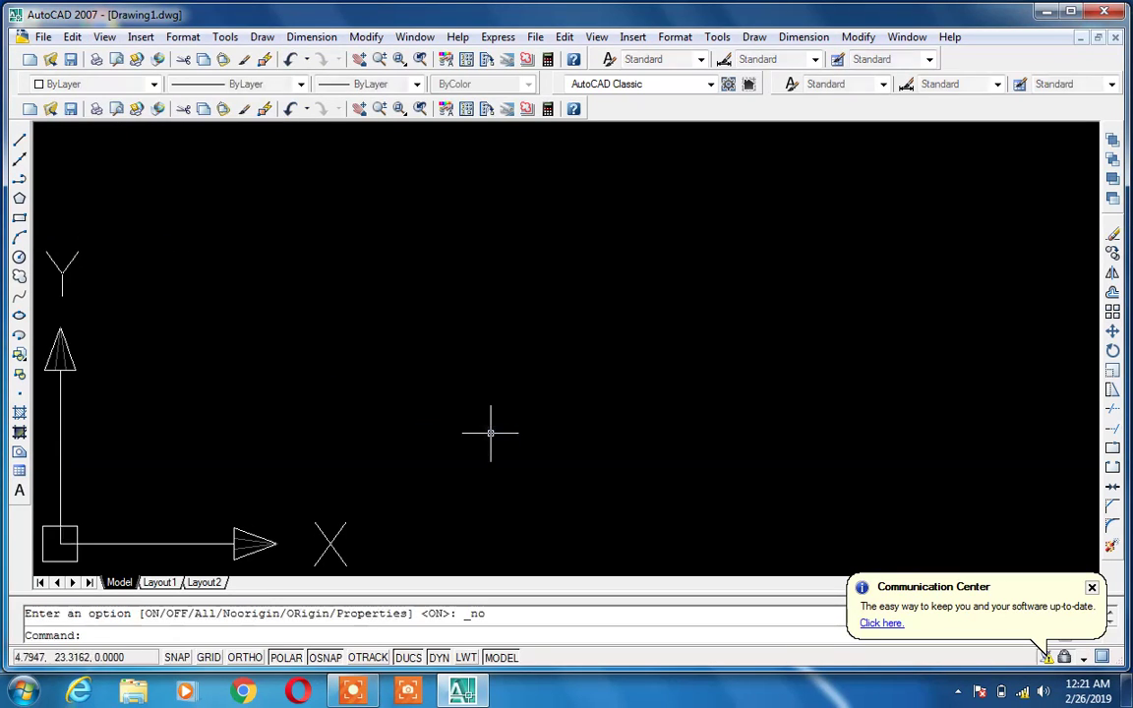
Reduce the UCS icon size in the UCS icon properties so the icon is small again.
left_click(105, 37)
mouse_move(208, 375)
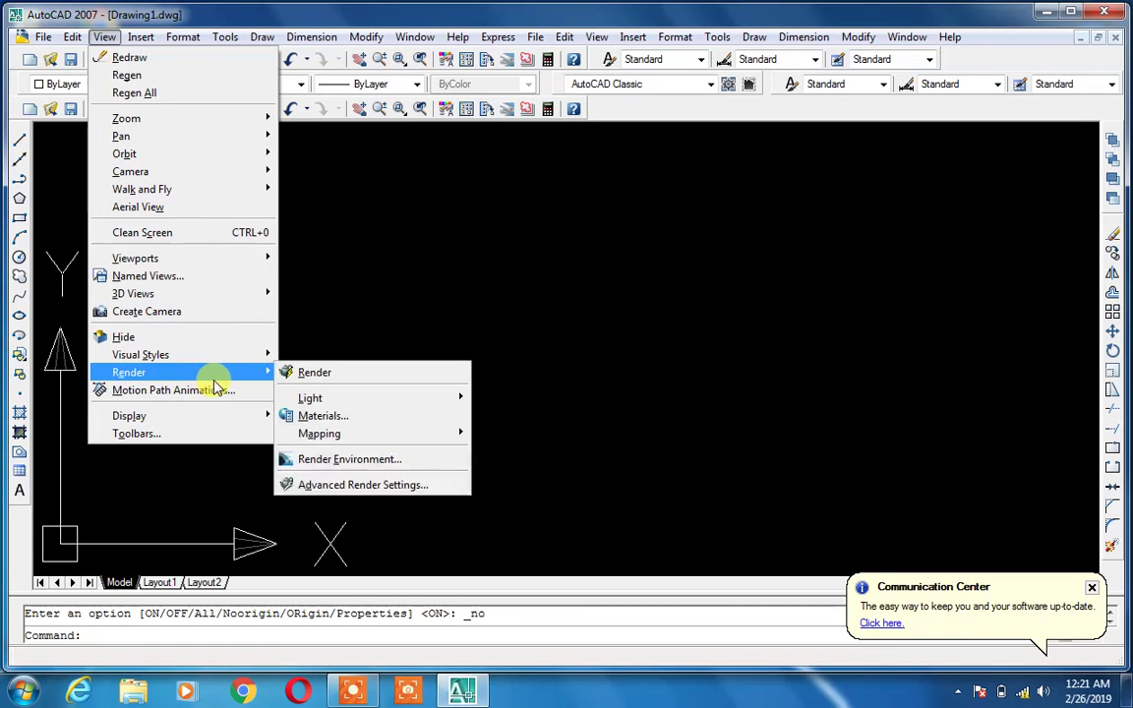
mouse_move(222, 415)
mouse_move(320, 425)
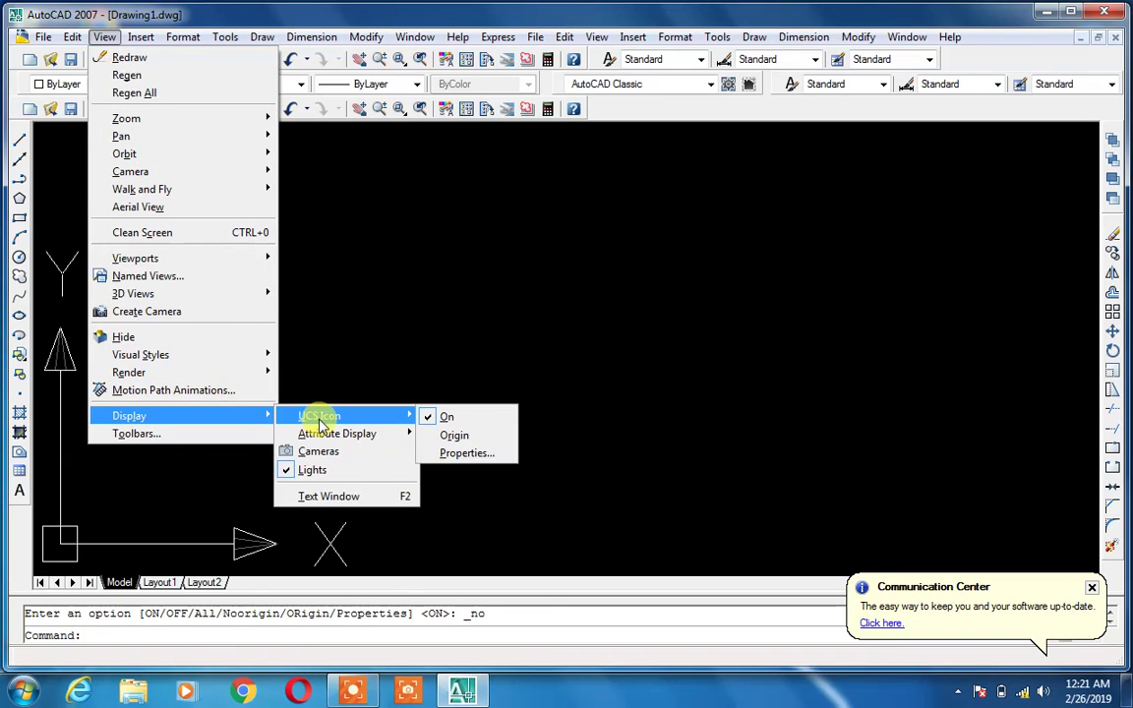
left_click(458, 452)
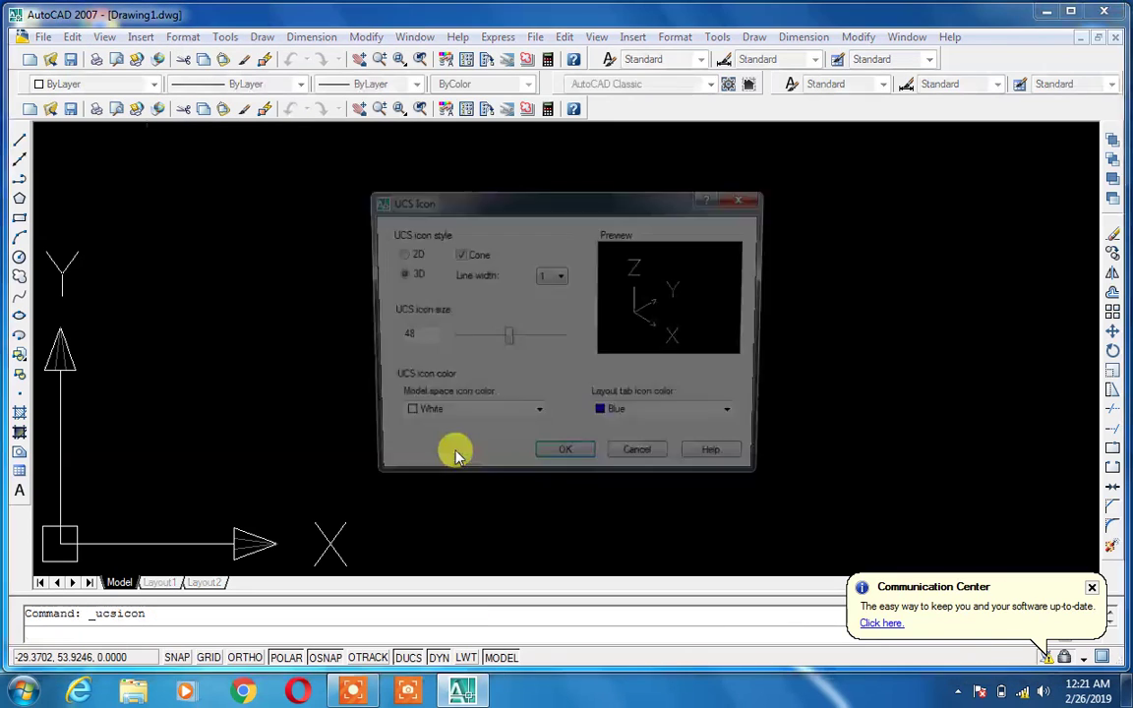
left_click_drag(505, 348, 471, 348)
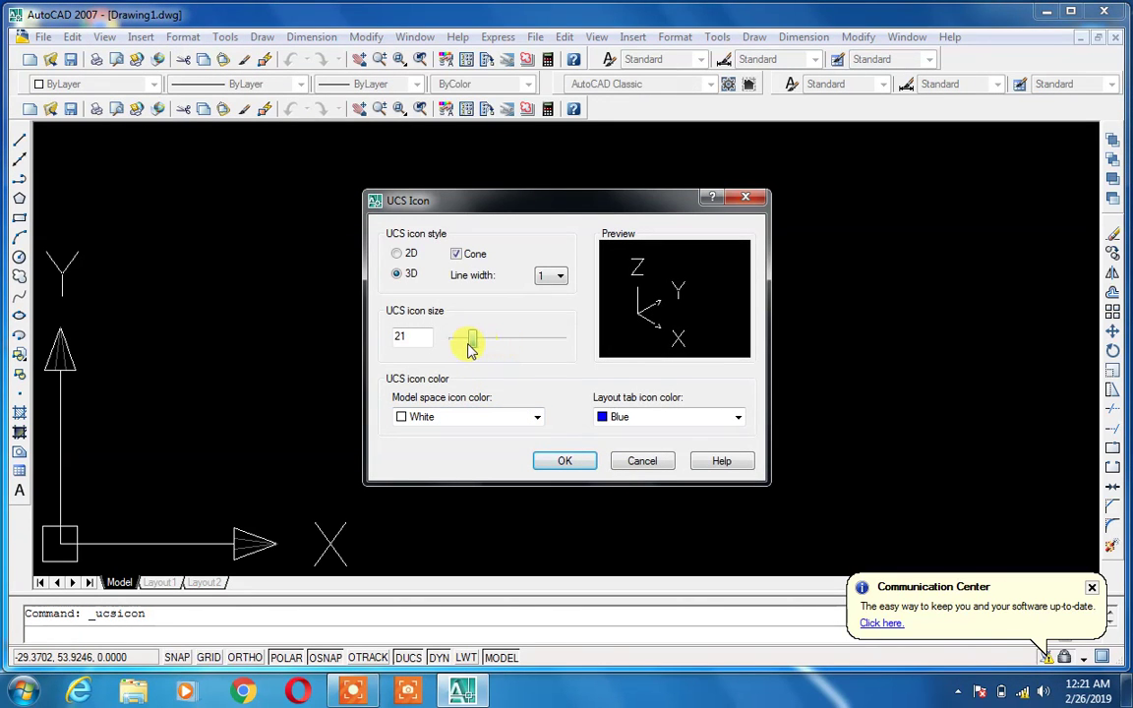
left_click(557, 460)
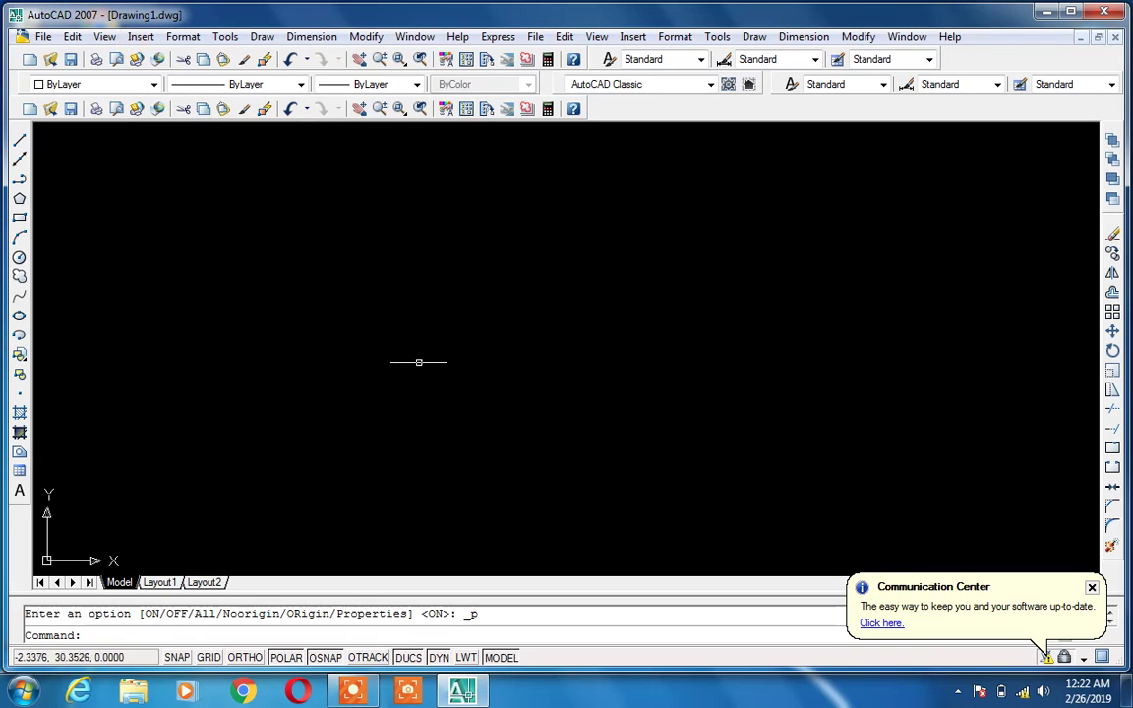
Set the crosshair size to 59 in the display options.
left_click(225, 38)
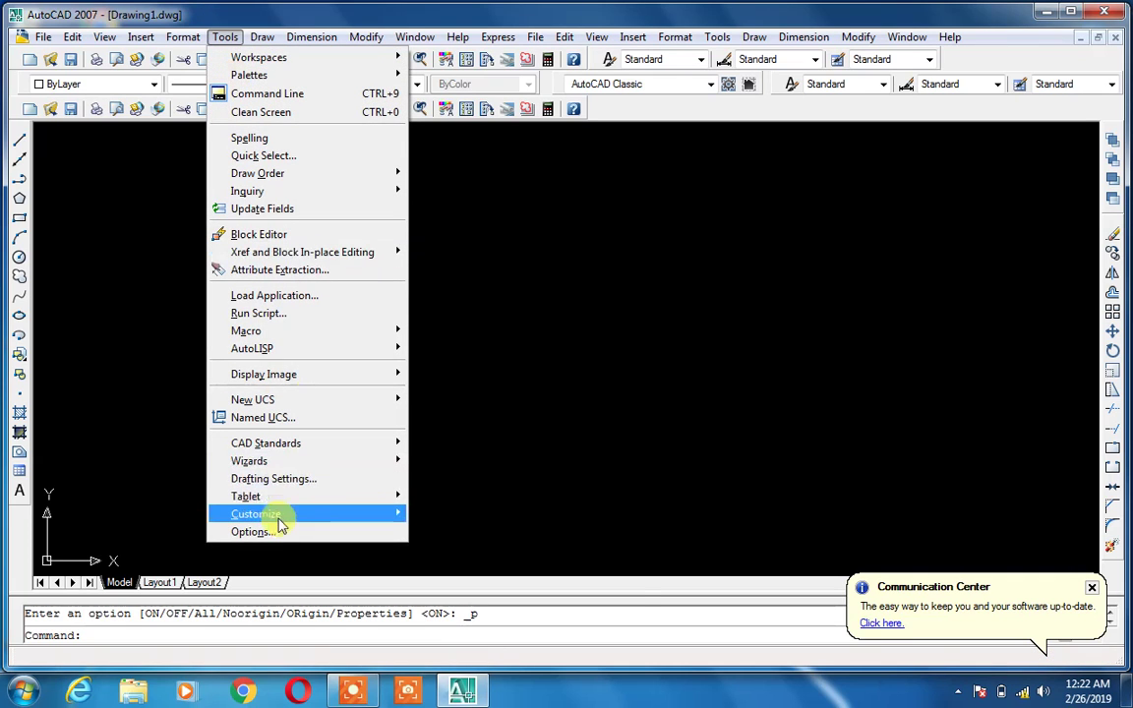
mouse_move(278, 513)
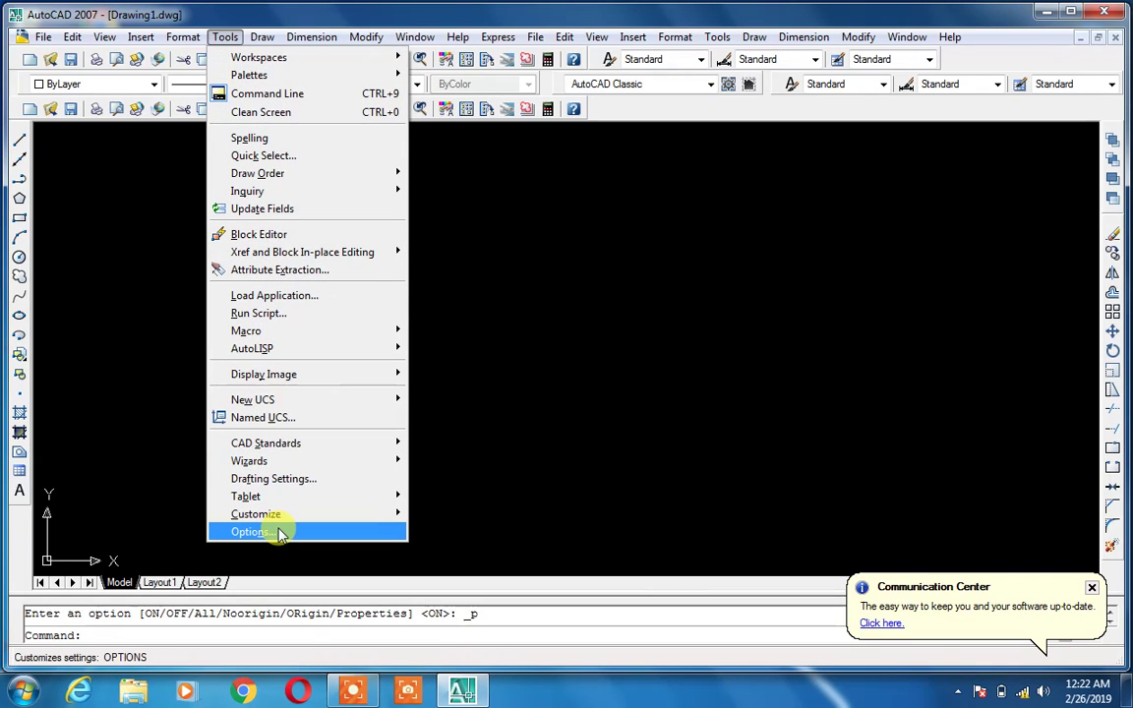
left_click(280, 532)
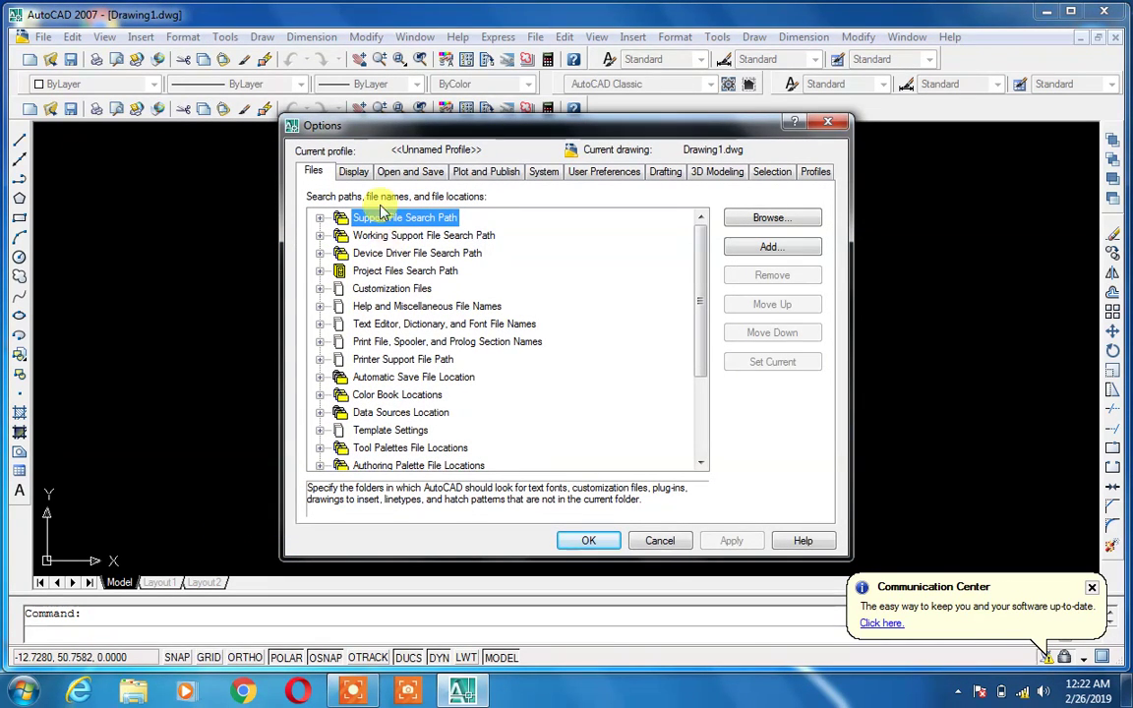
left_click(354, 174)
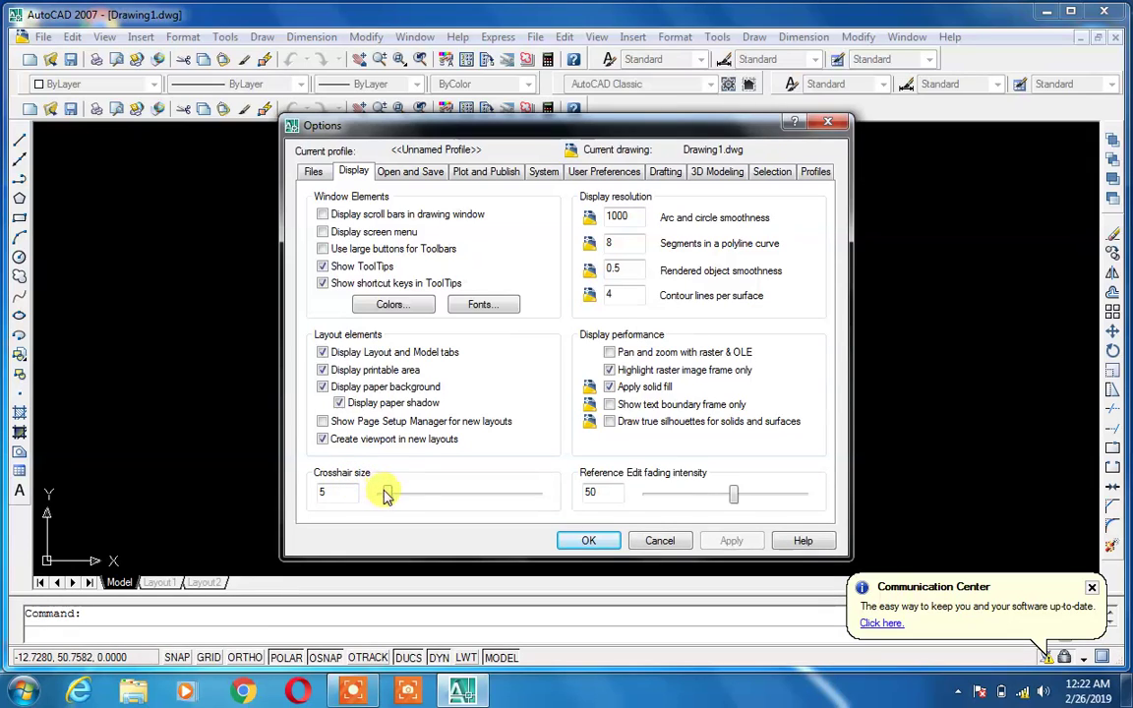
left_click_drag(387, 495, 476, 496)
left_click(589, 540)
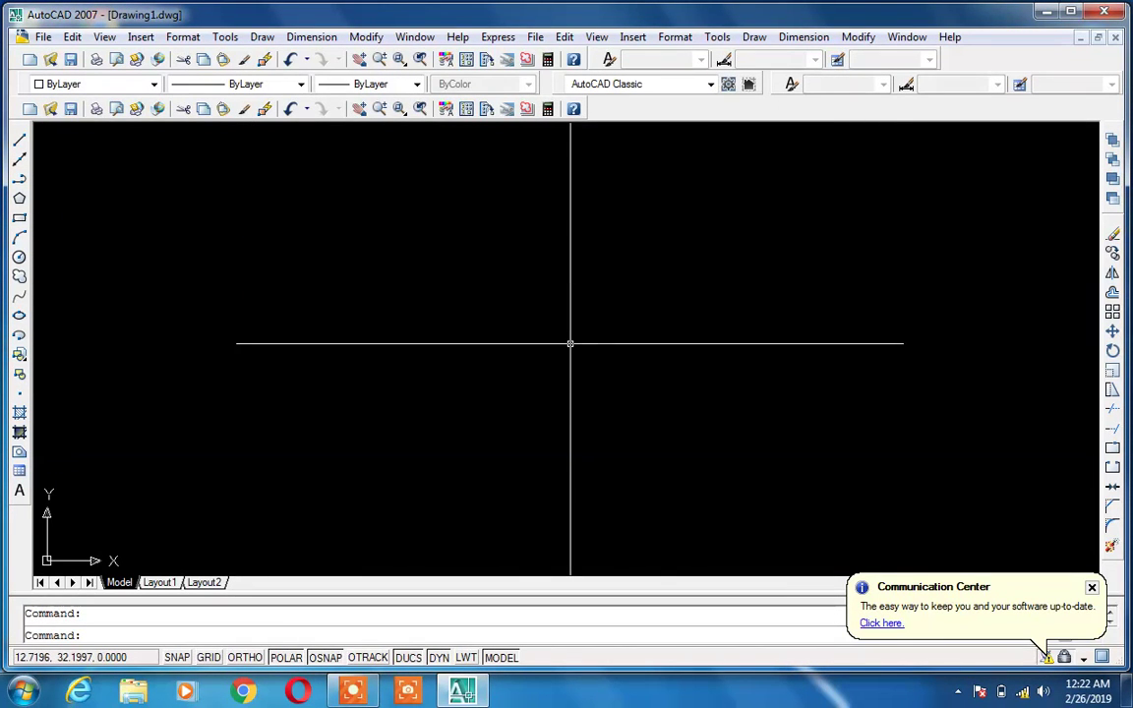
Increase the crosshair size to 83 in the display options.
left_click(113, 41)
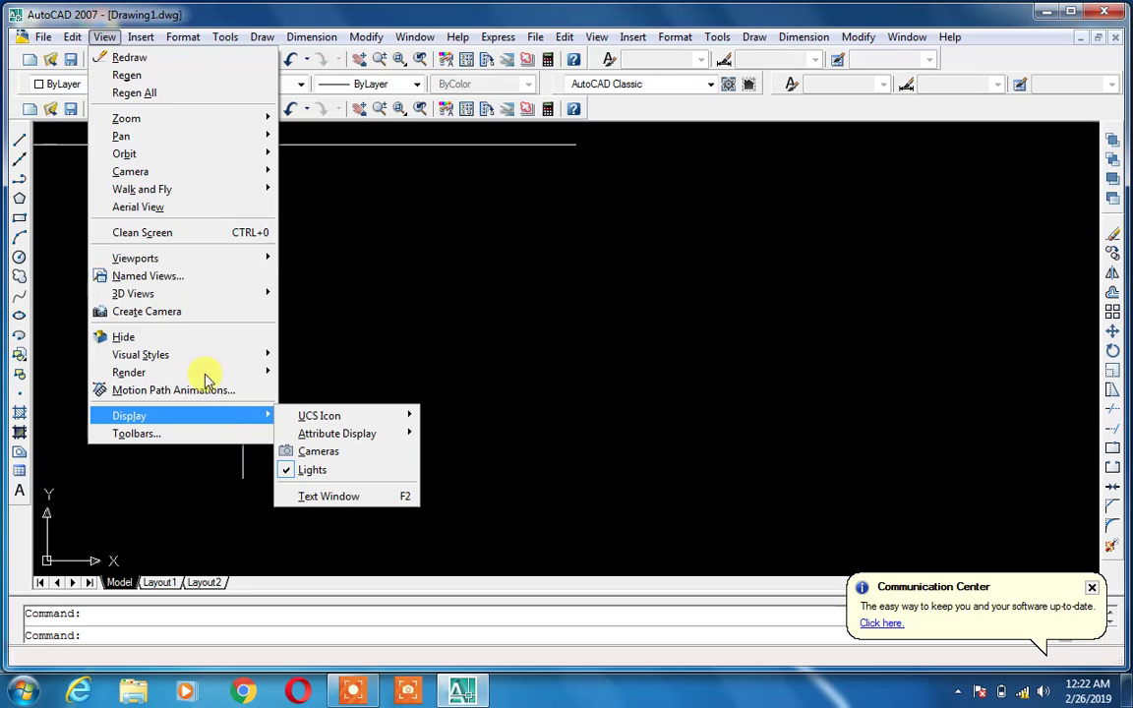
mouse_move(226, 36)
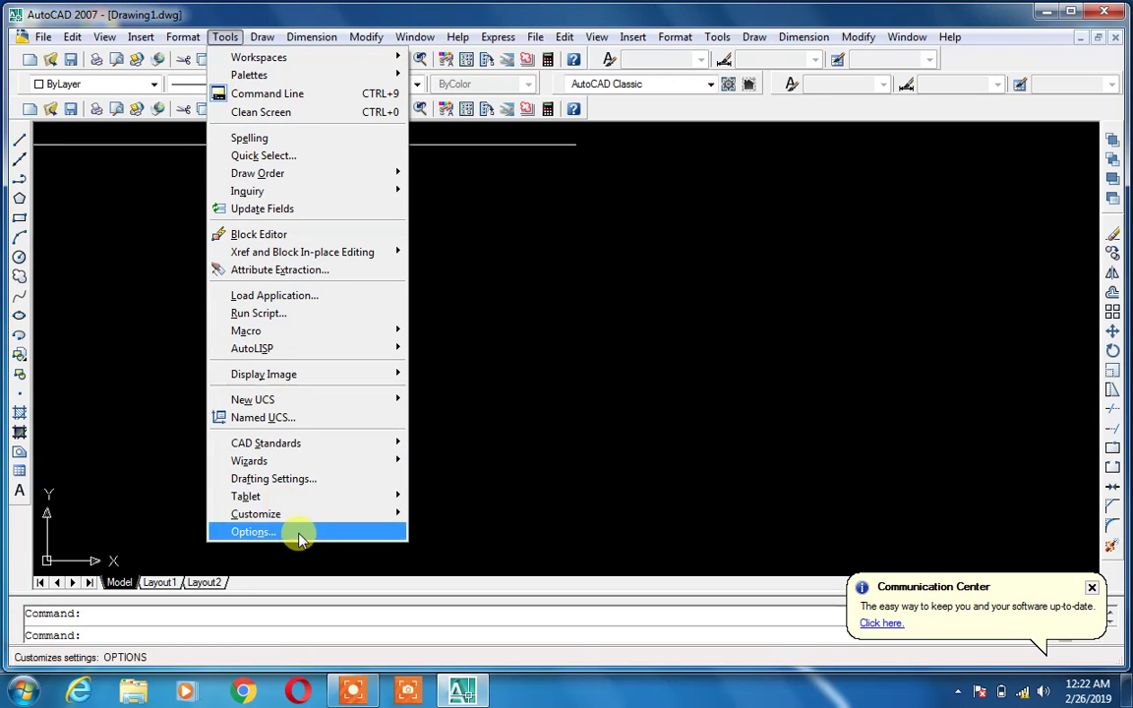
left_click(254, 532)
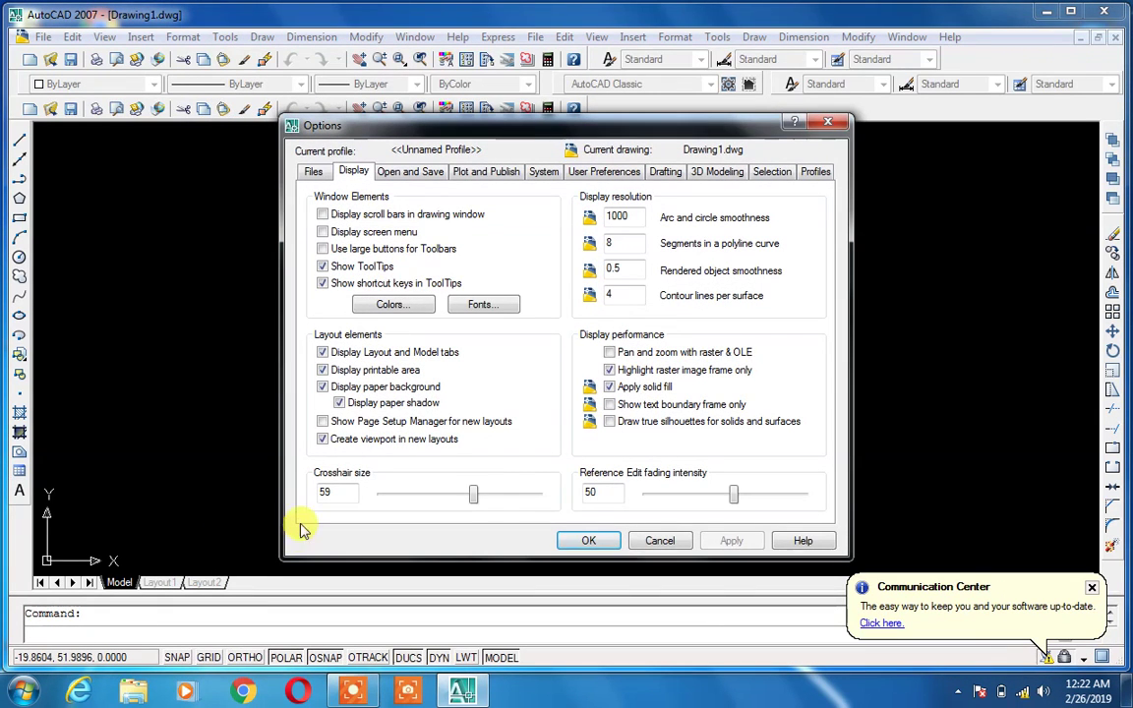
left_click_drag(470, 498, 511, 499)
left_click(570, 537)
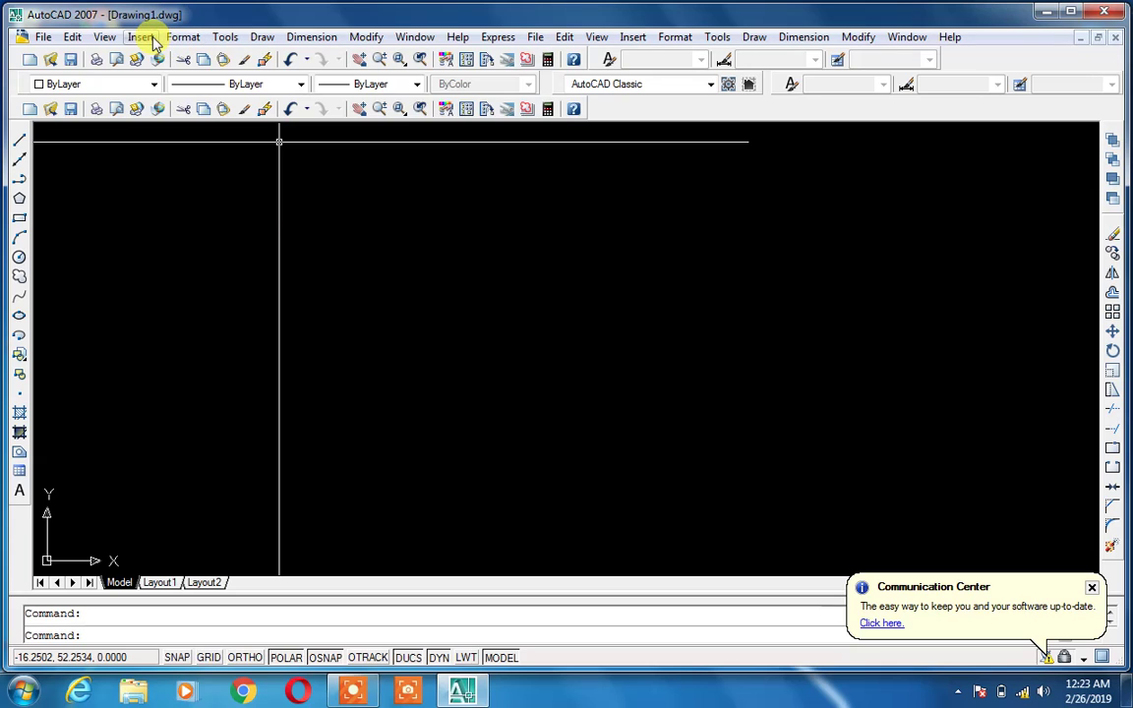
left_click(225, 36)
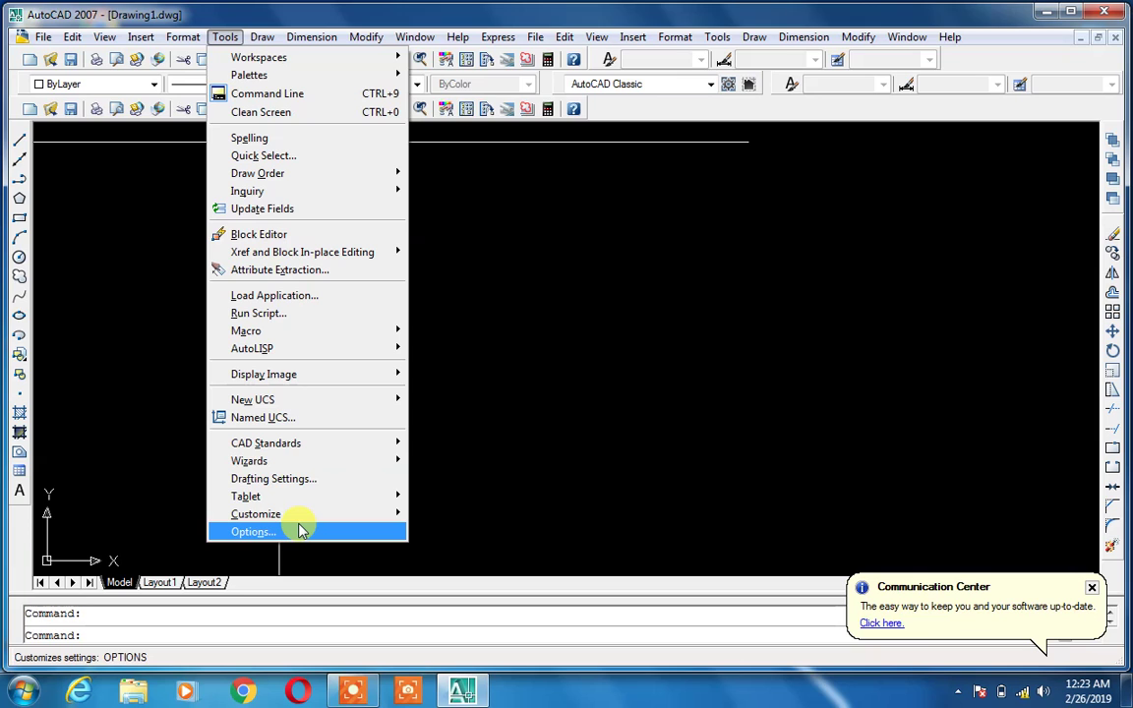
left_click(624, 380)
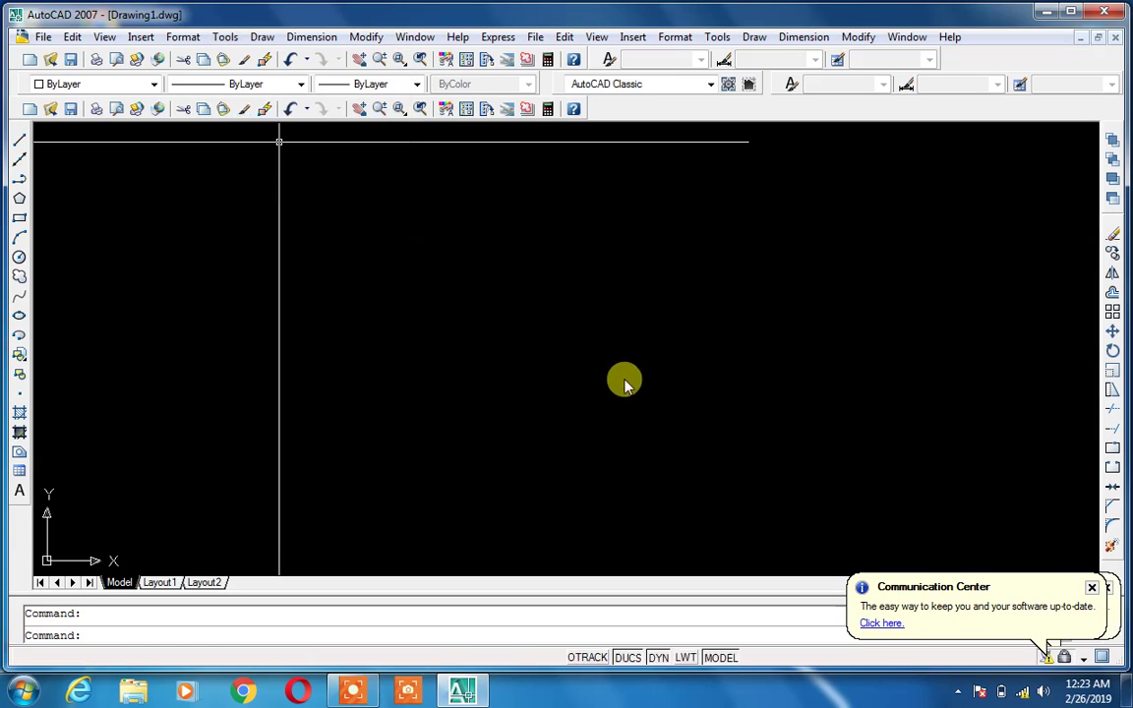
left_click(568, 351)
left_click(503, 351)
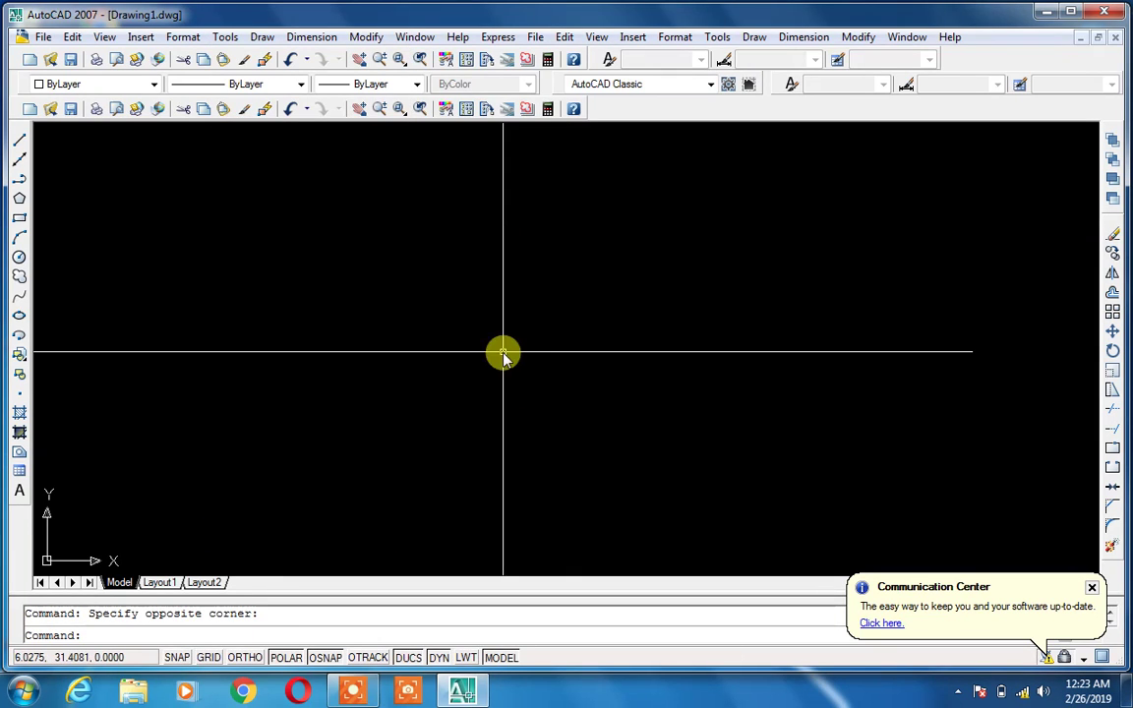
Reduce the crosshair size to 8 in the display options.
type("op")
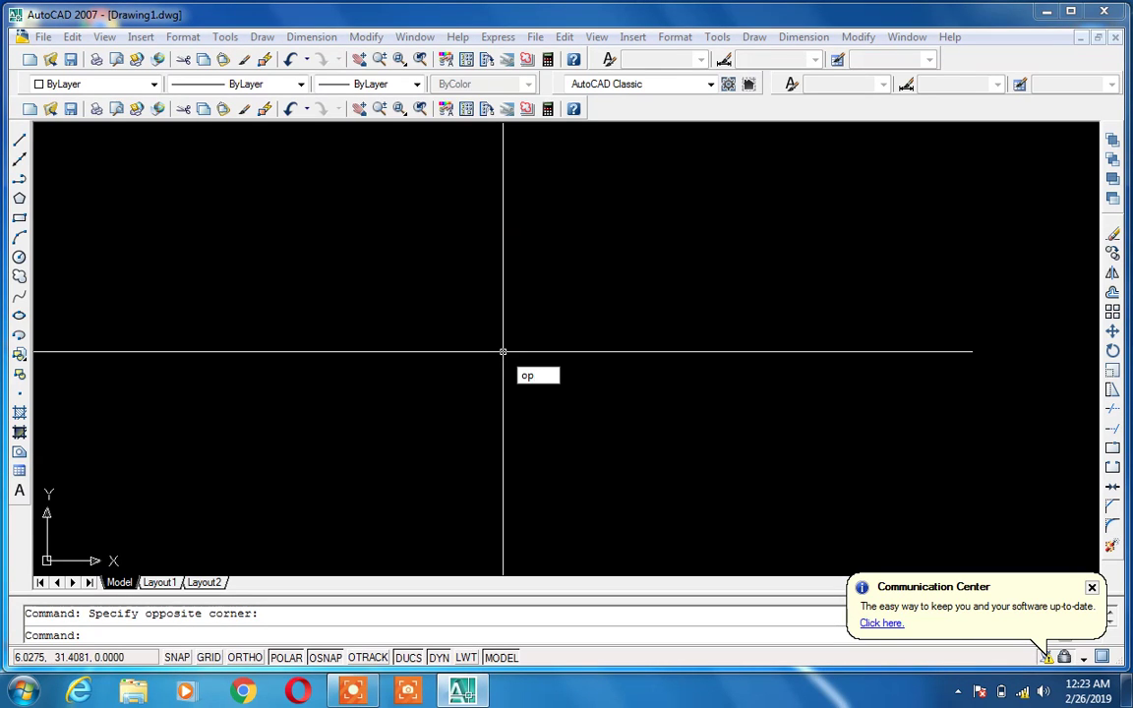
key("Return")
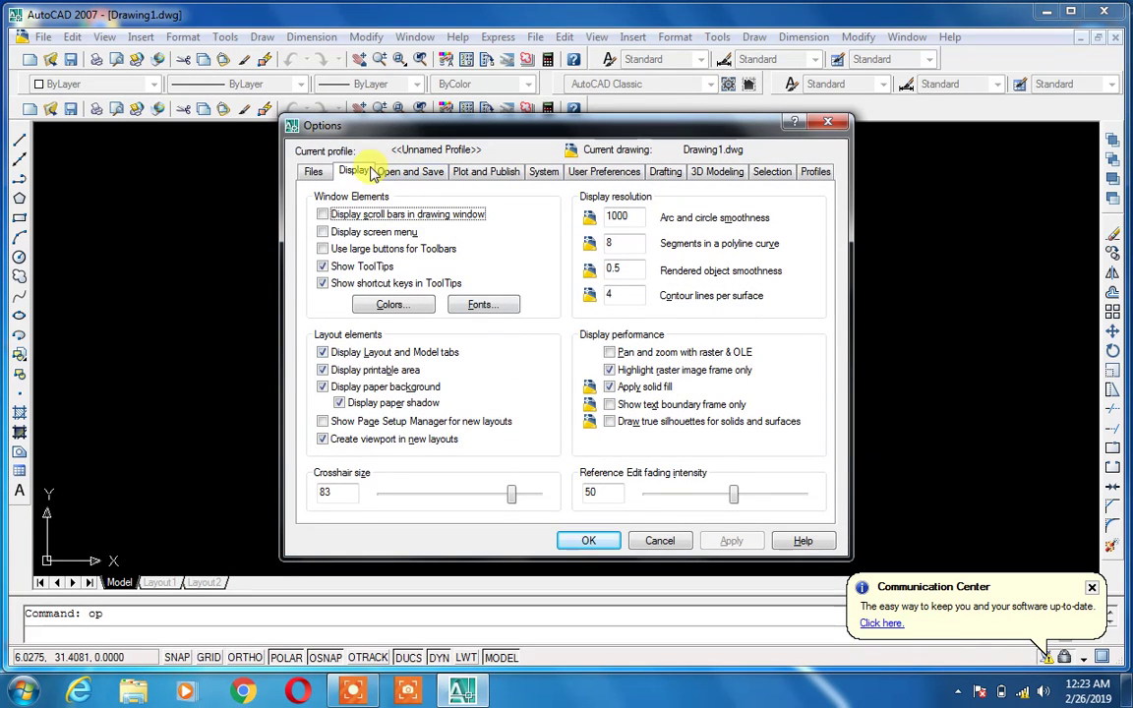
left_click(310, 173)
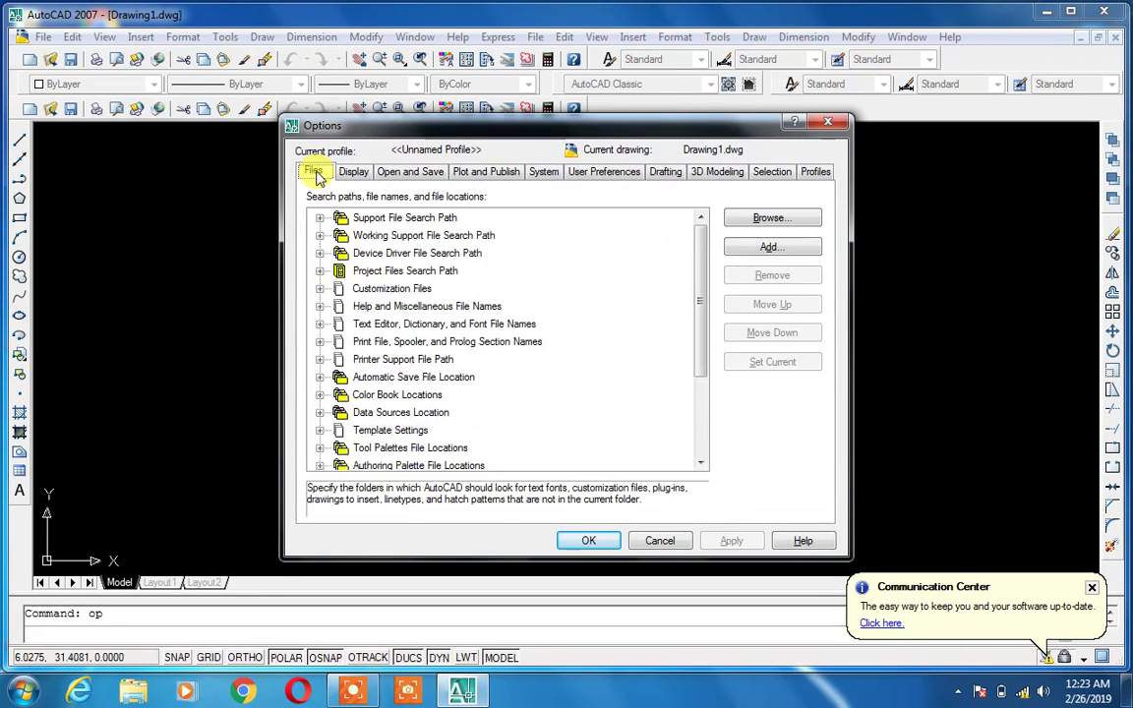
left_click(352, 173)
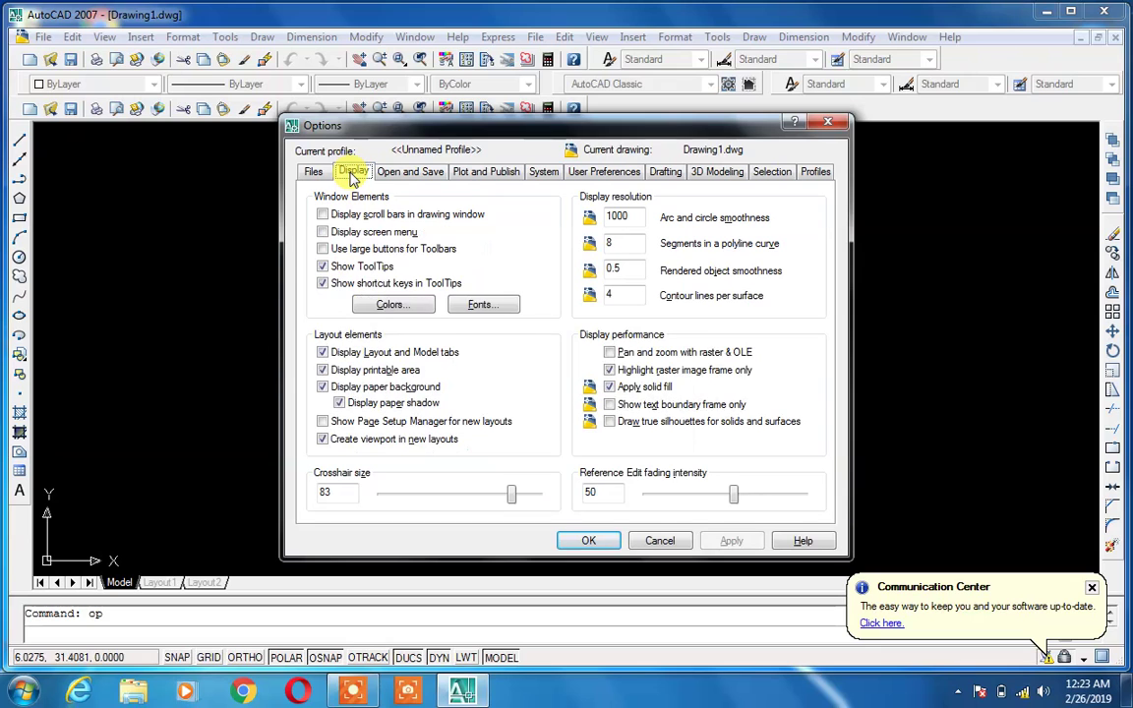
left_click(395, 304)
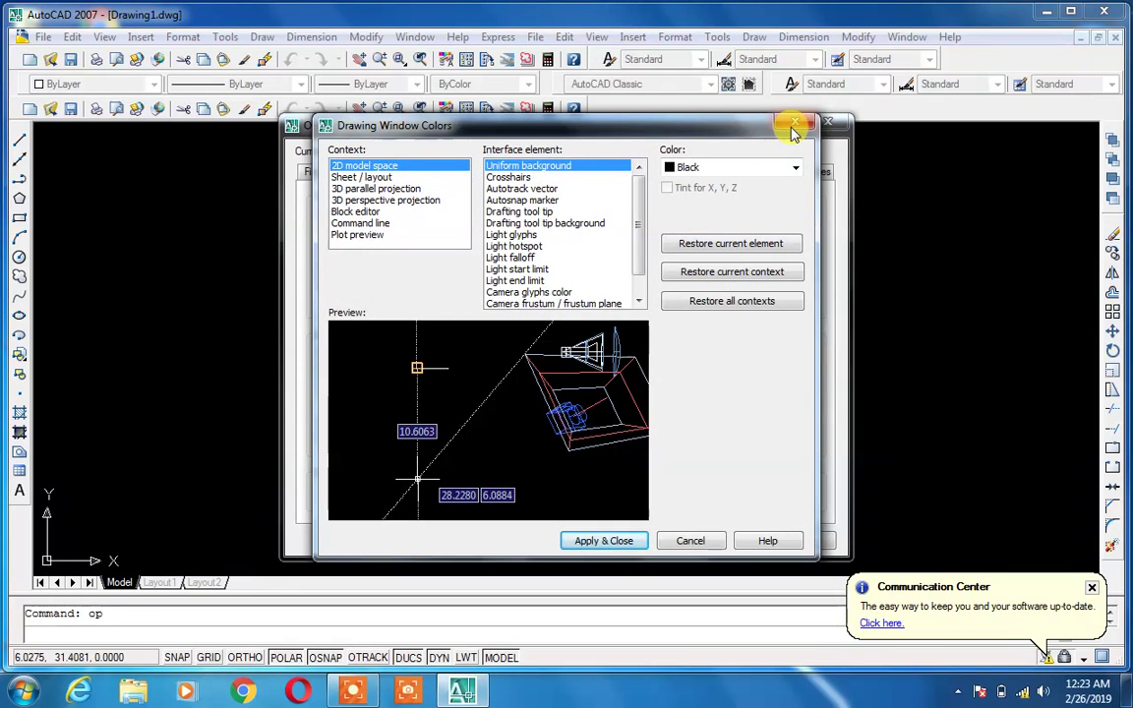
left_click(794, 122)
left_click(334, 491)
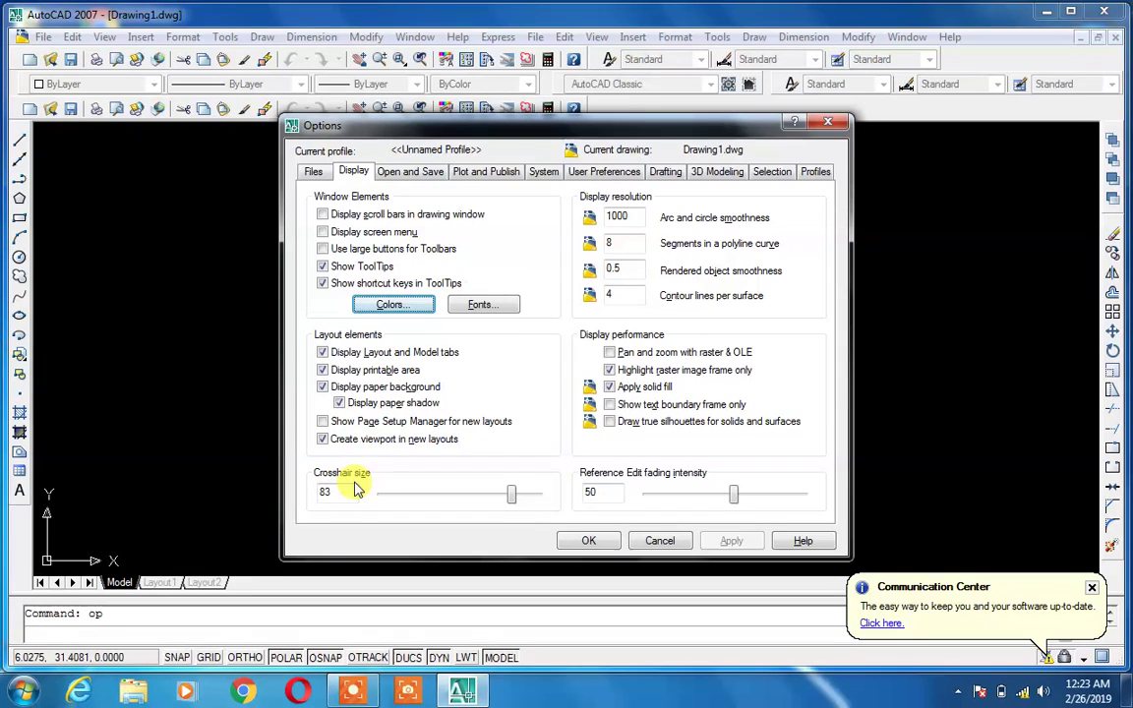
left_click_drag(512, 495, 399, 509)
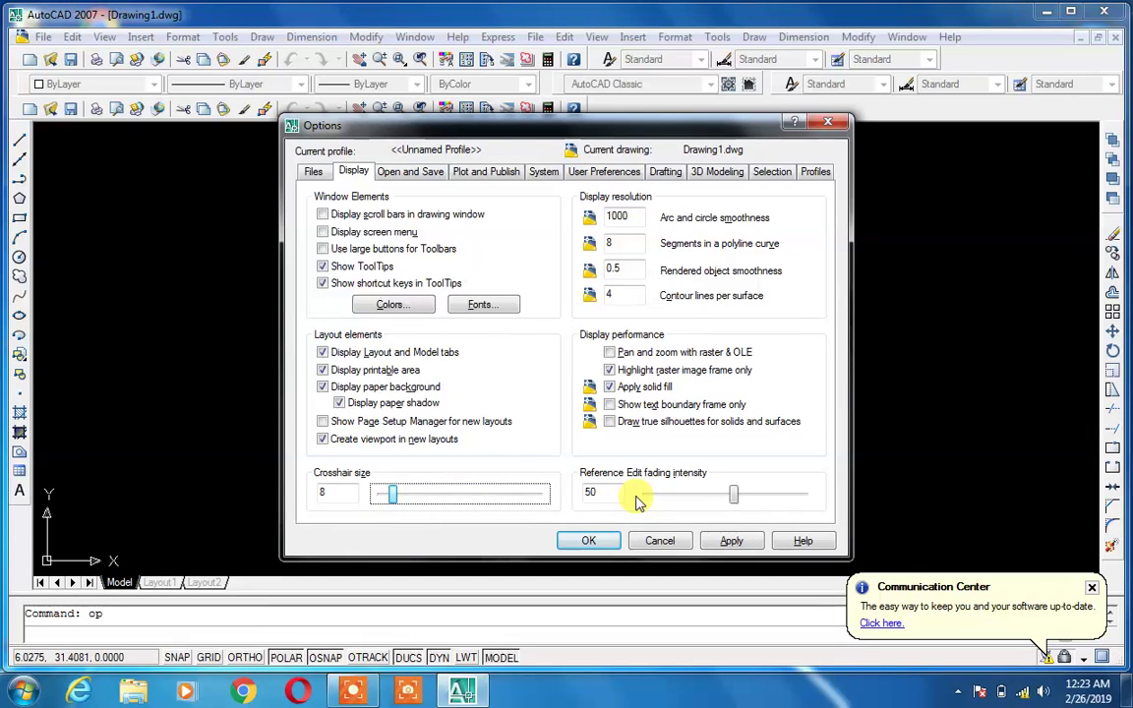
left_click(589, 540)
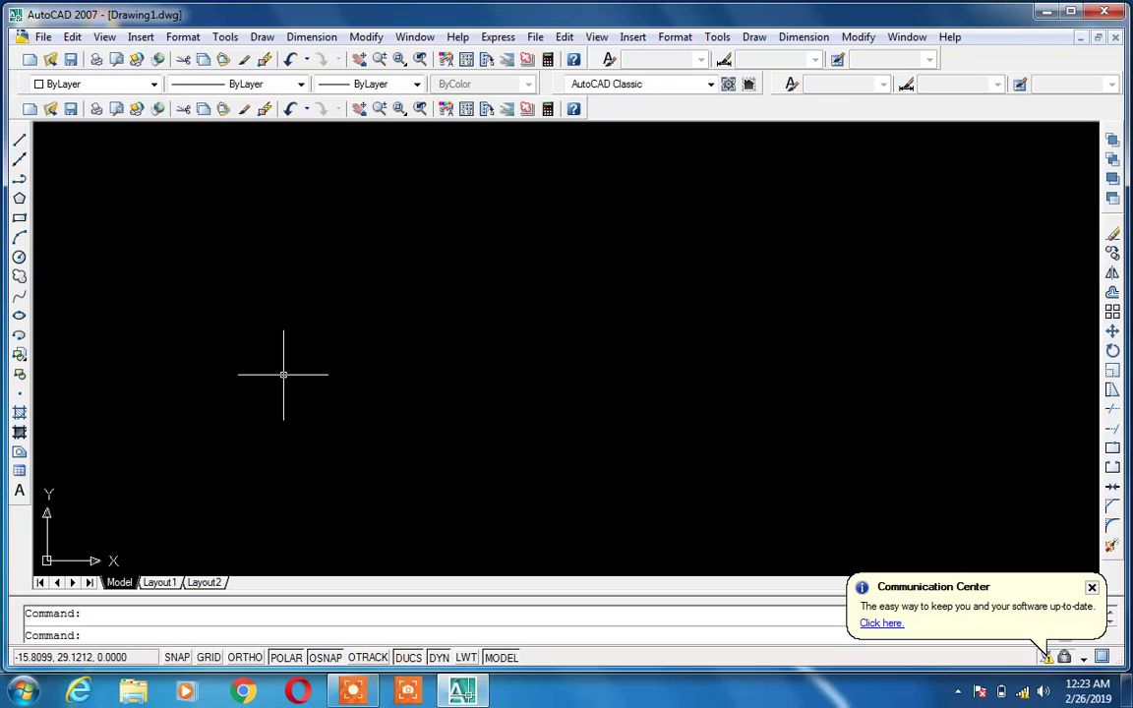
mouse_move(359, 693)
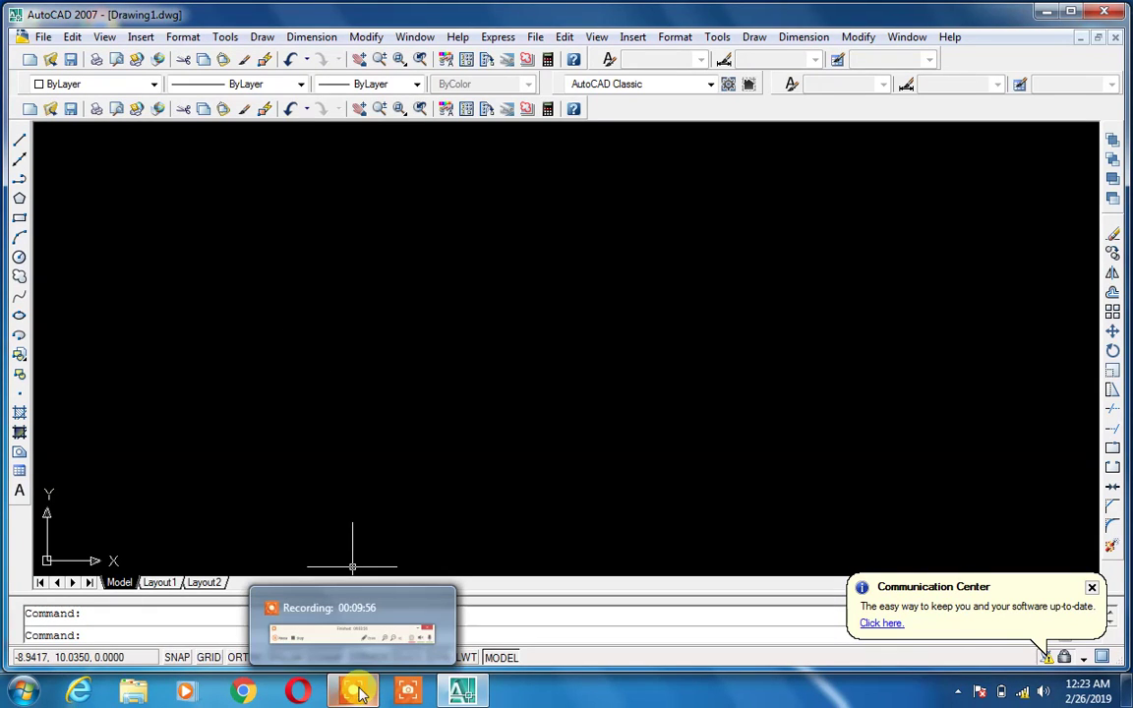
left_click(572, 423)
left_click(545, 388)
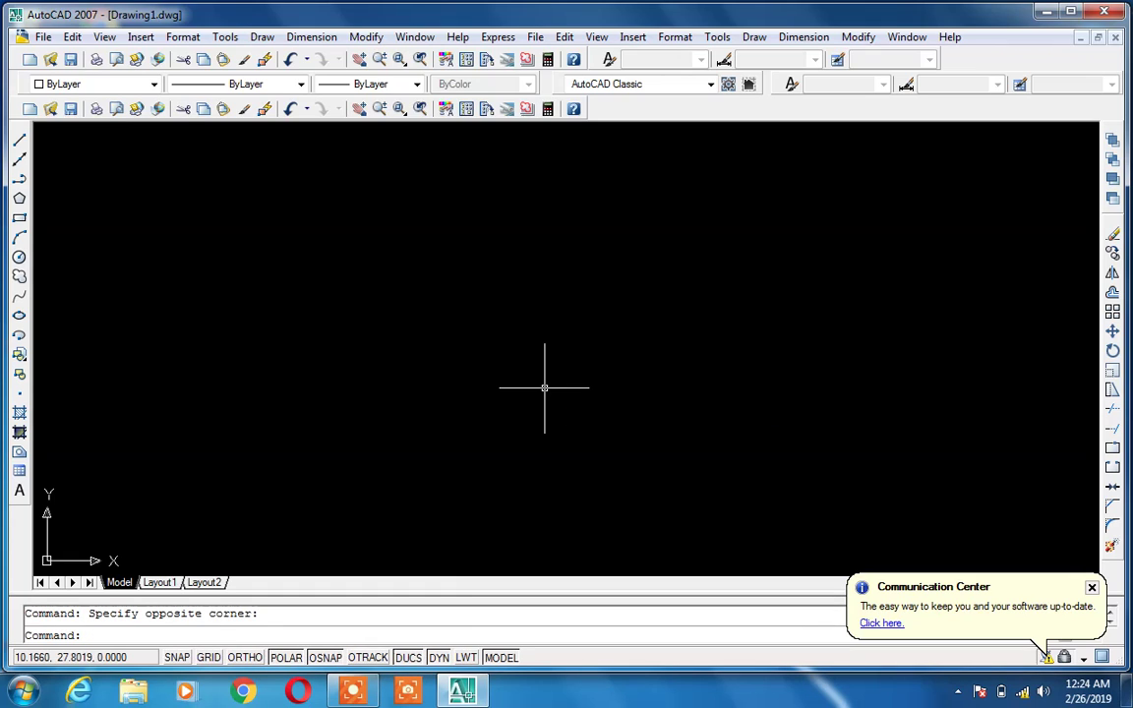